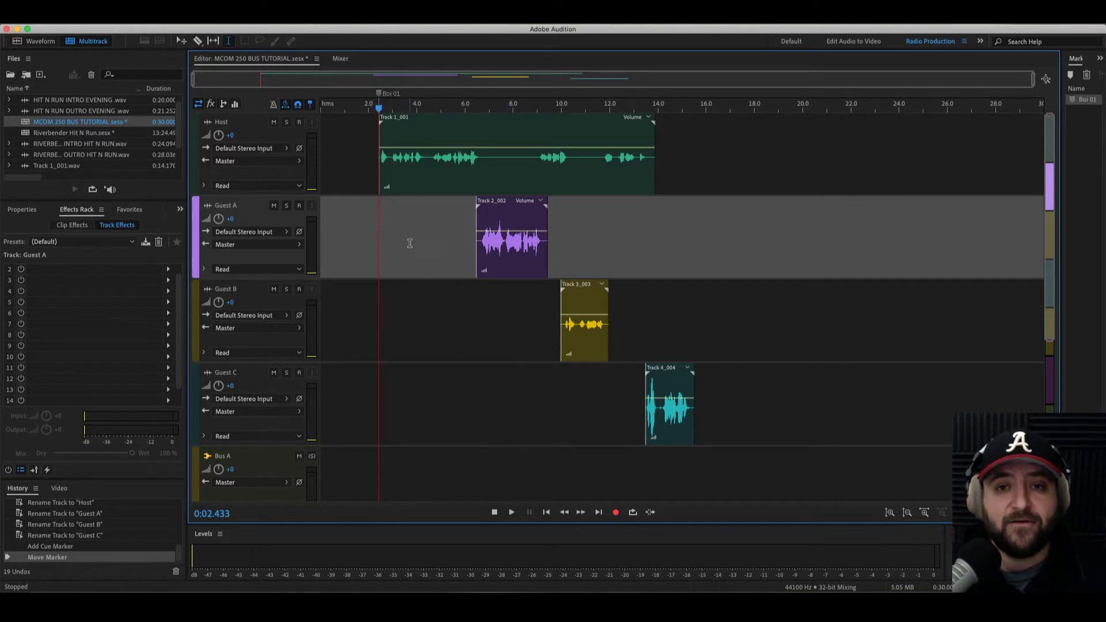
Play back part of the session from the Guest A track, then stop
click(332, 142)
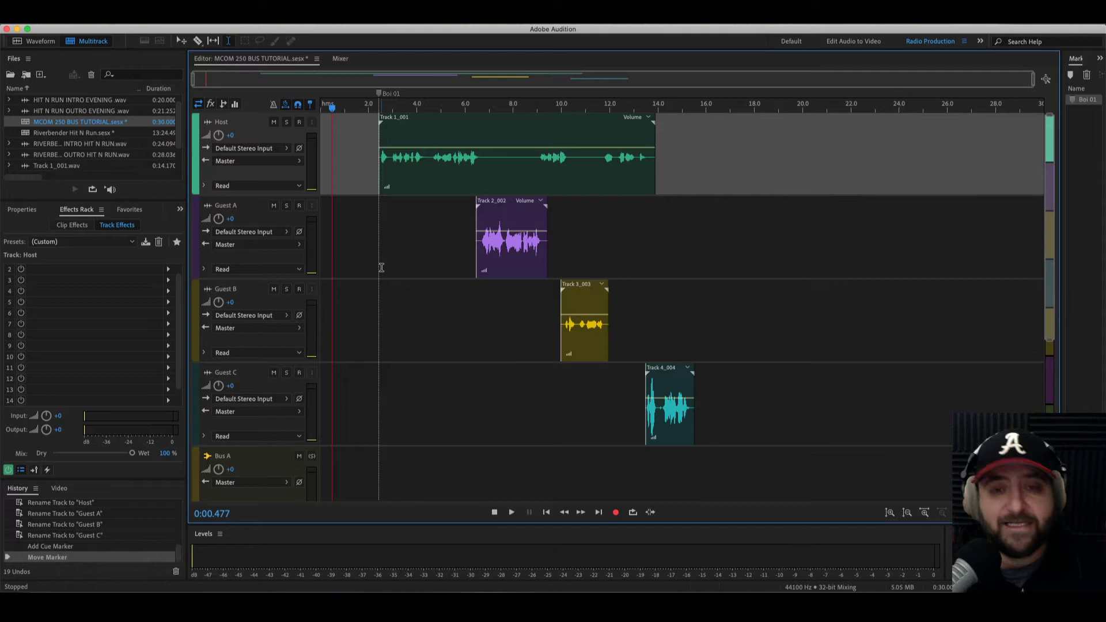
click(378, 249)
key(space)
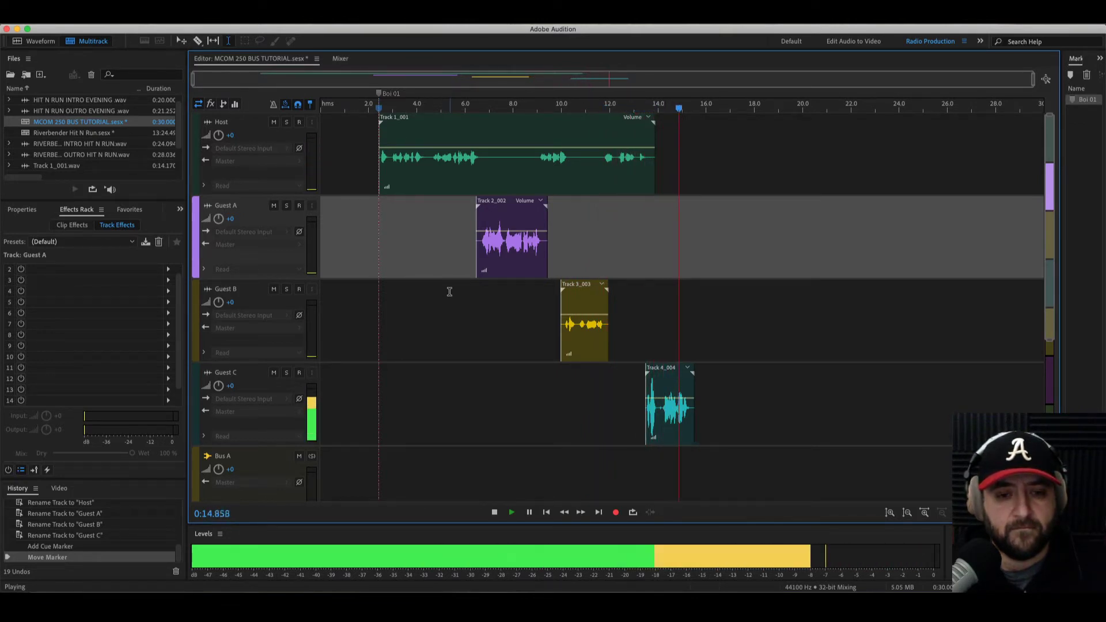
key(space)
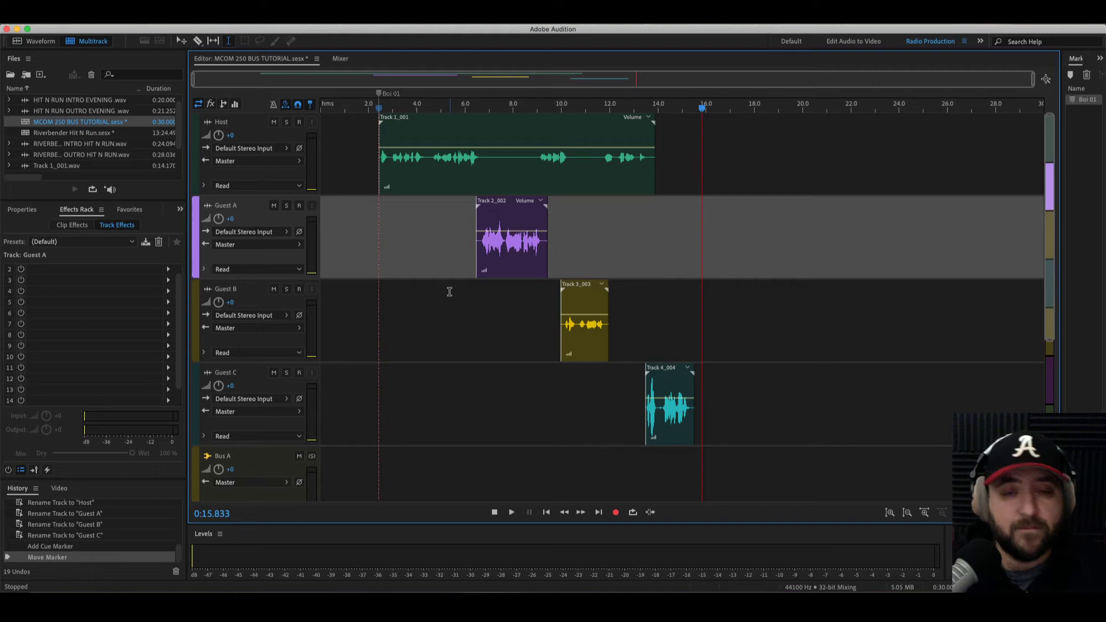
Review the Host, Guest A, Bus A, Guest B and Guest C tracks one by one
click(367, 148)
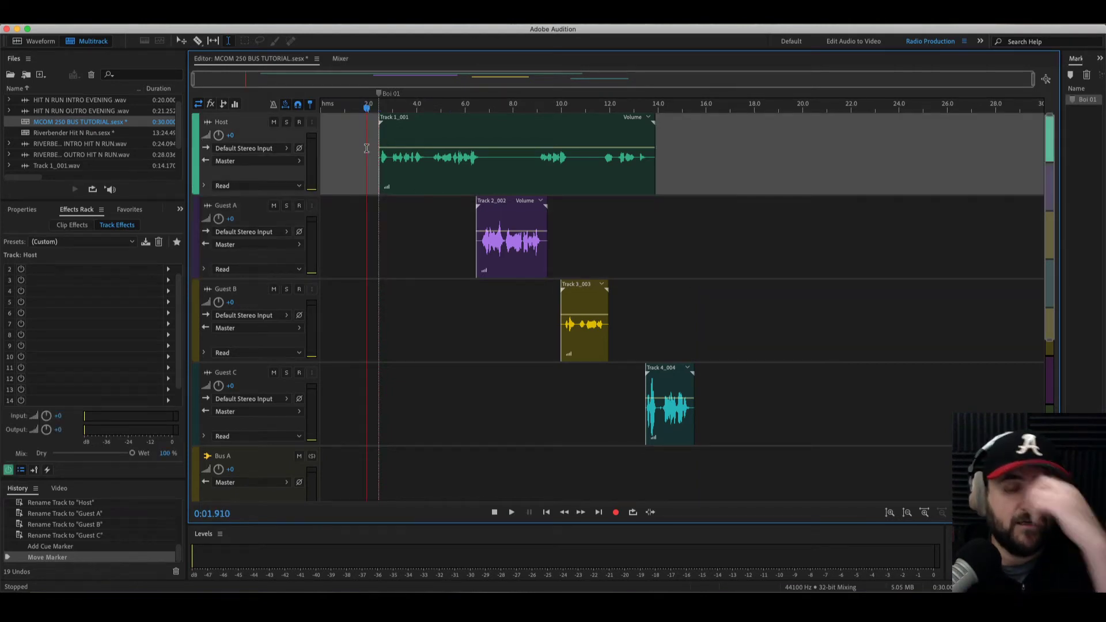
click(379, 219)
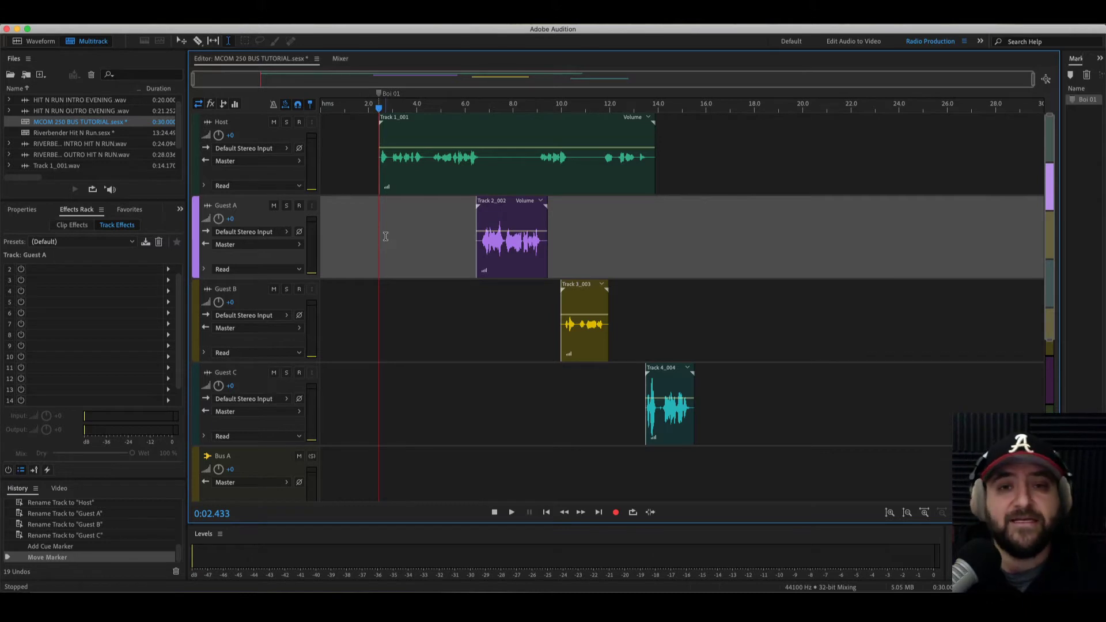
click(397, 478)
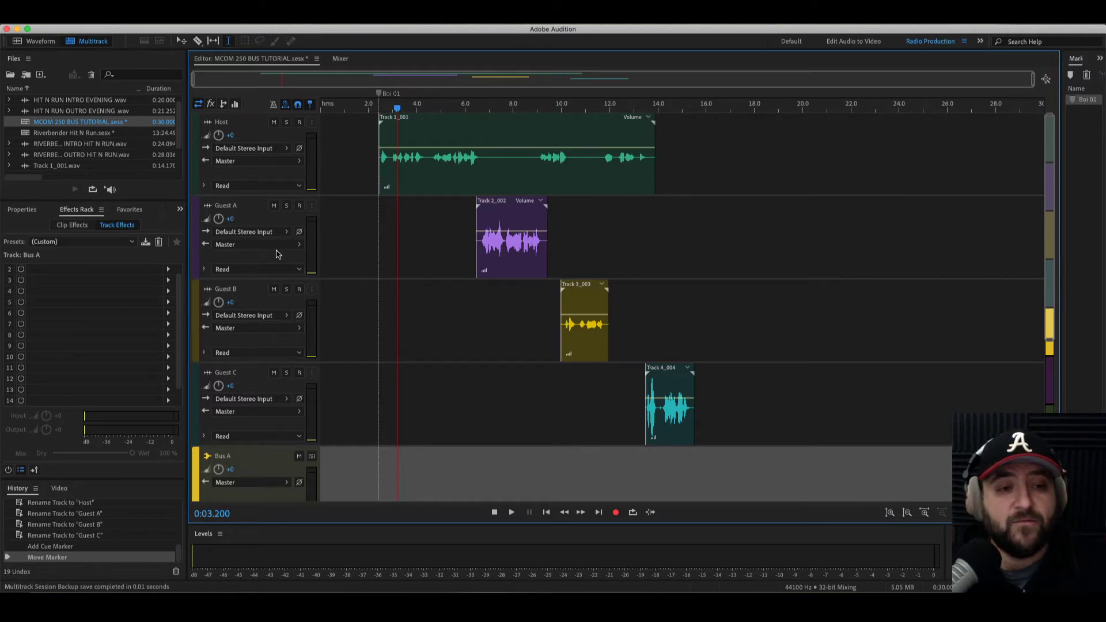
click(380, 253)
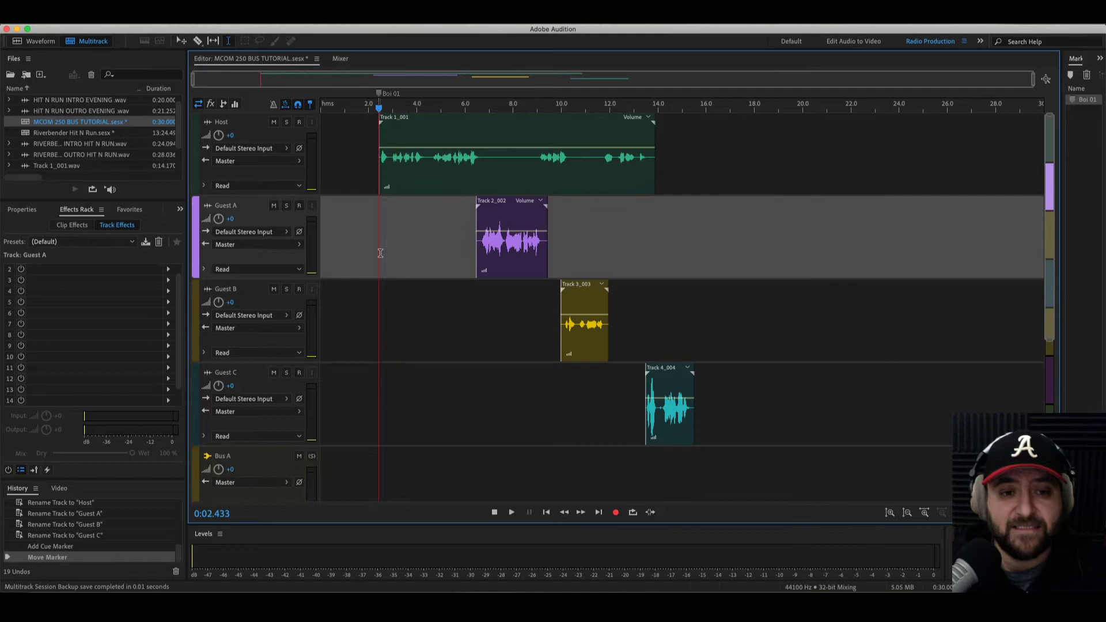
click(384, 314)
click(419, 394)
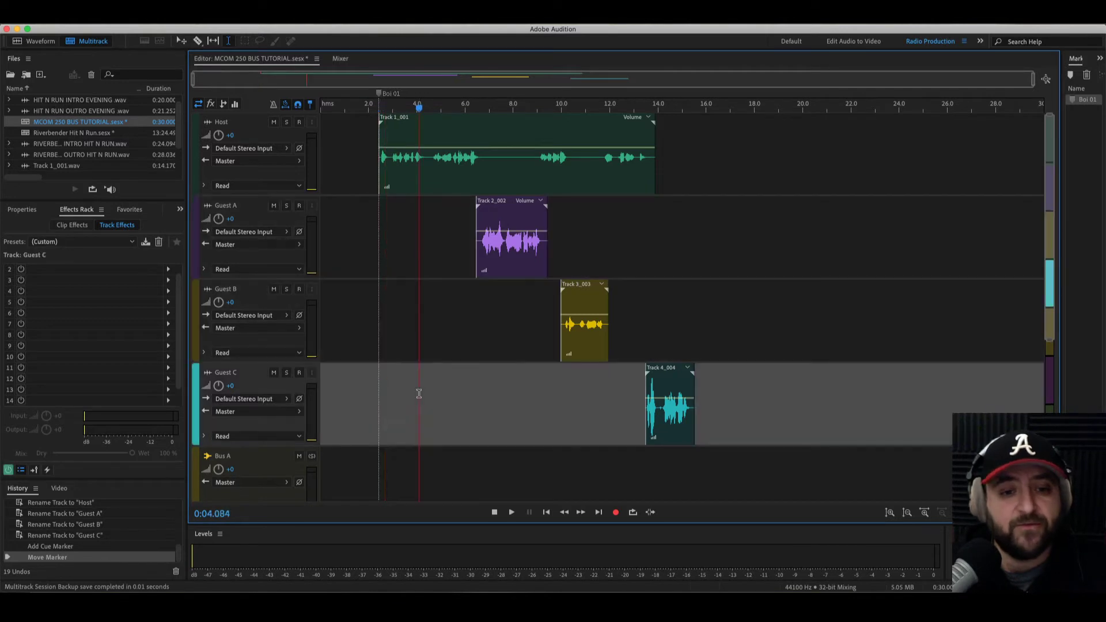
click(430, 252)
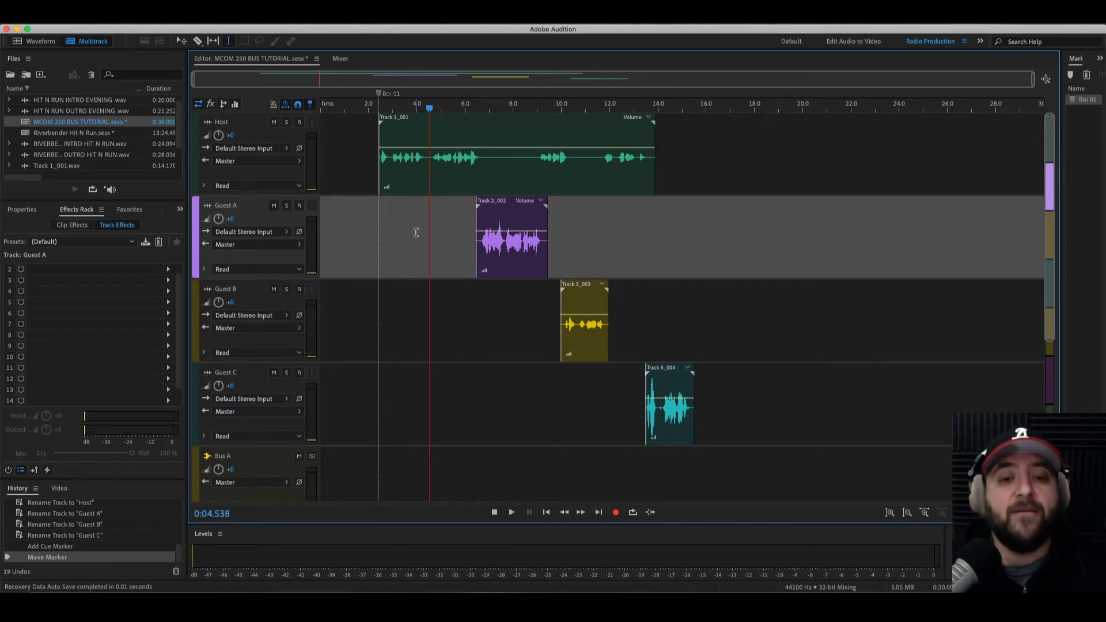
Mark trial time ranges across the guest clips, then clear them
drag(418, 233, 728, 401)
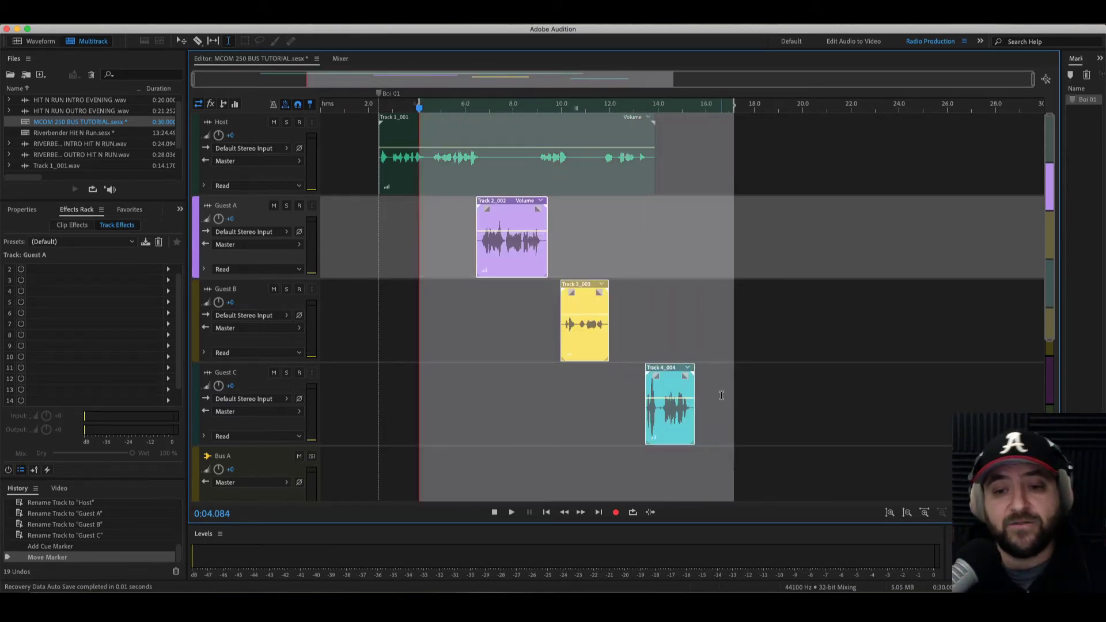
click(721, 395)
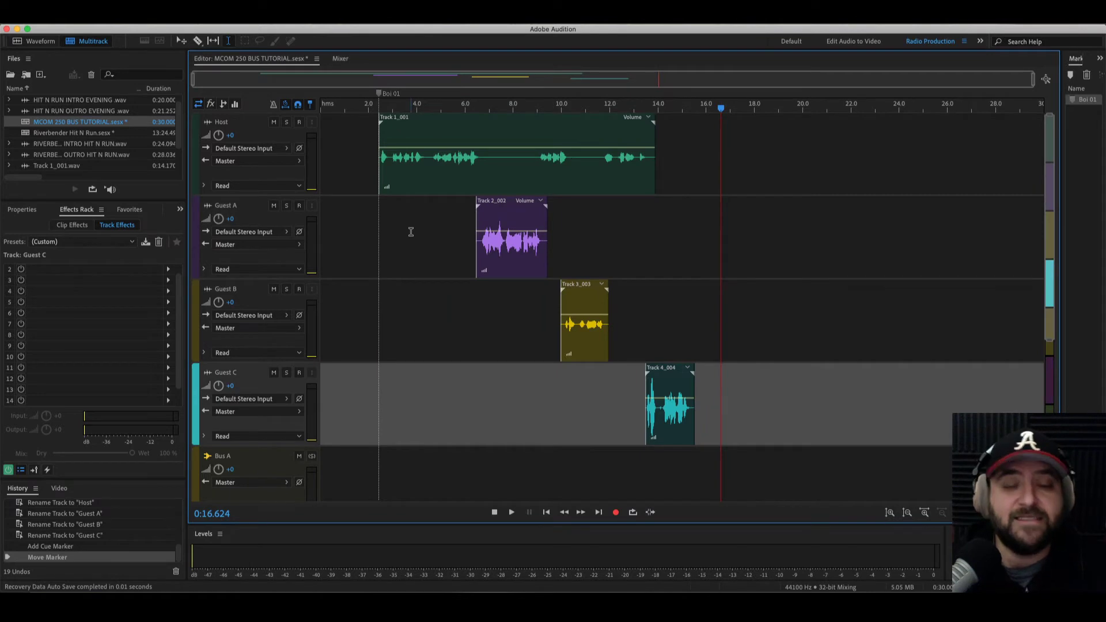
drag(431, 230, 769, 328)
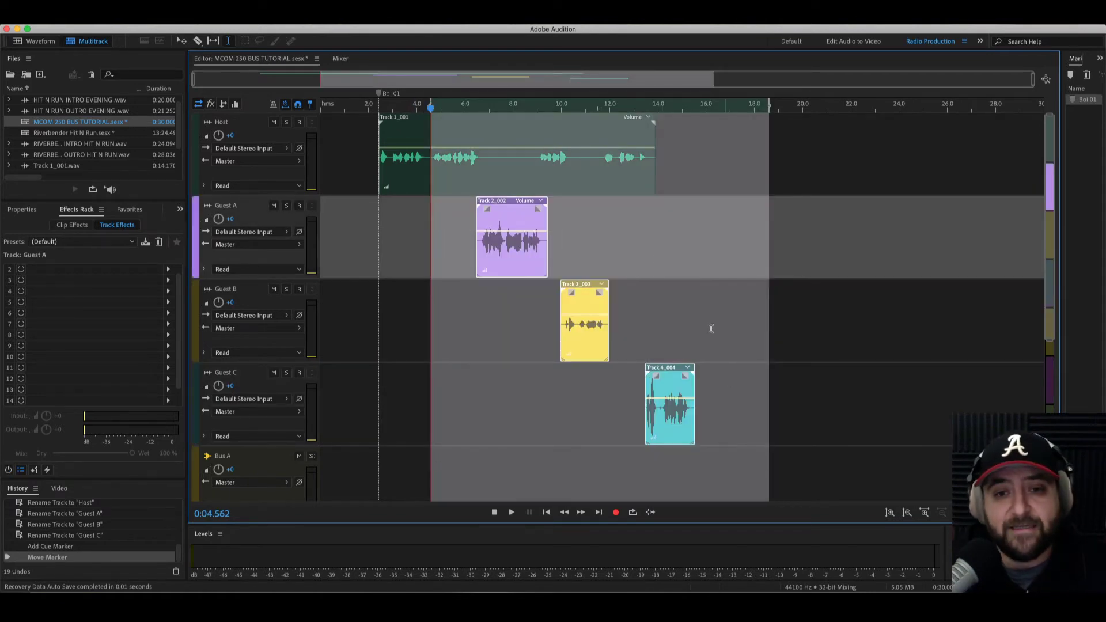
click(594, 179)
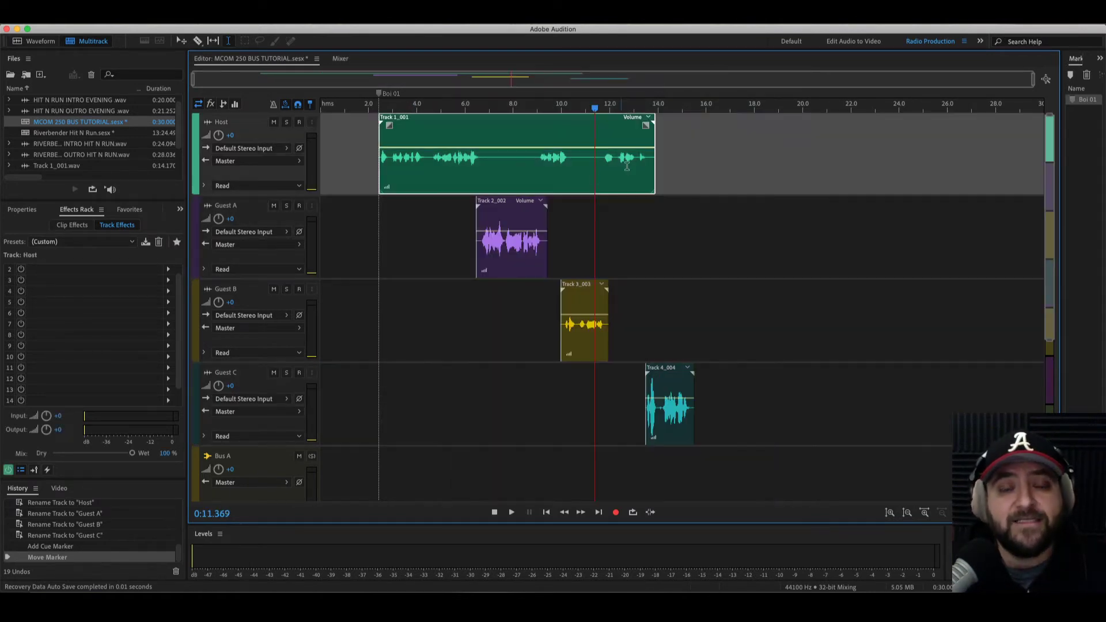
Look over Guest A's output routing choices and leave them unchanged
click(299, 246)
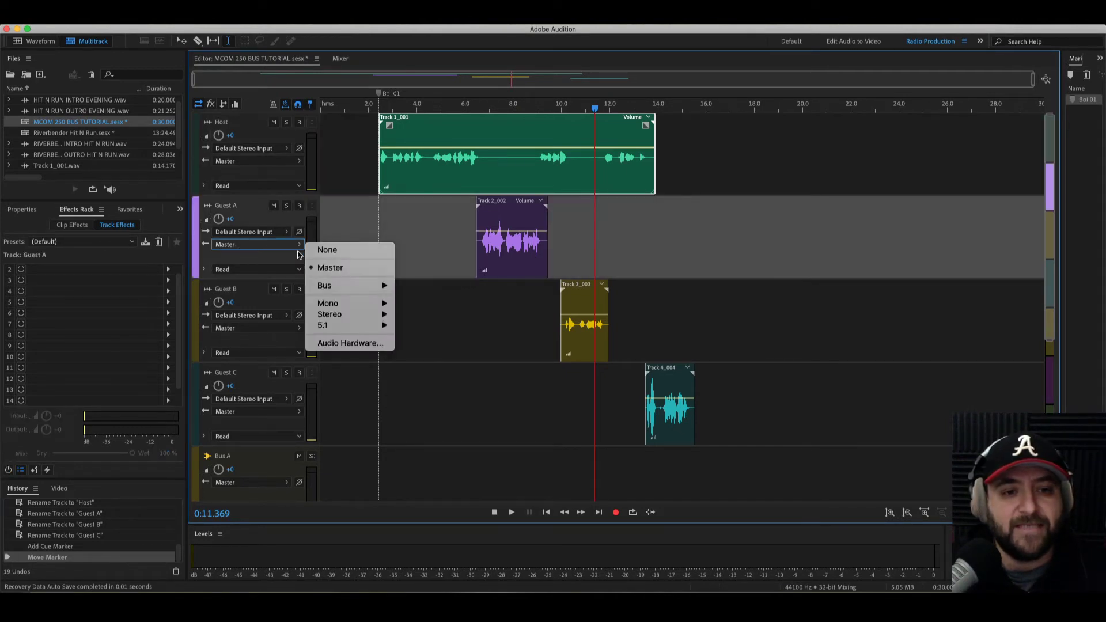
mouse_move(326, 291)
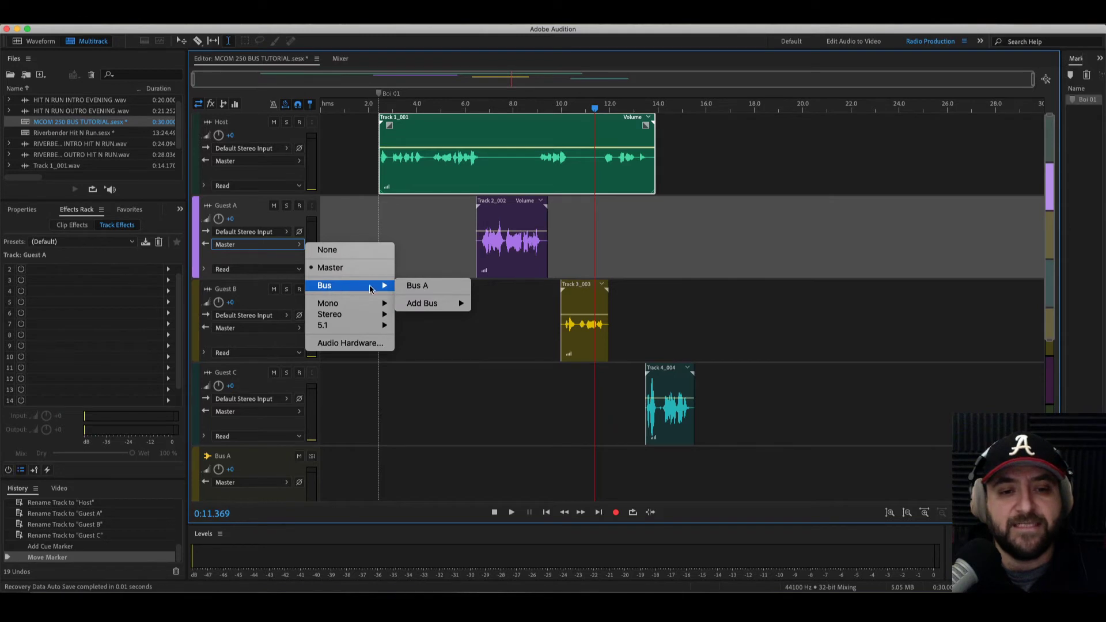
mouse_move(426, 311)
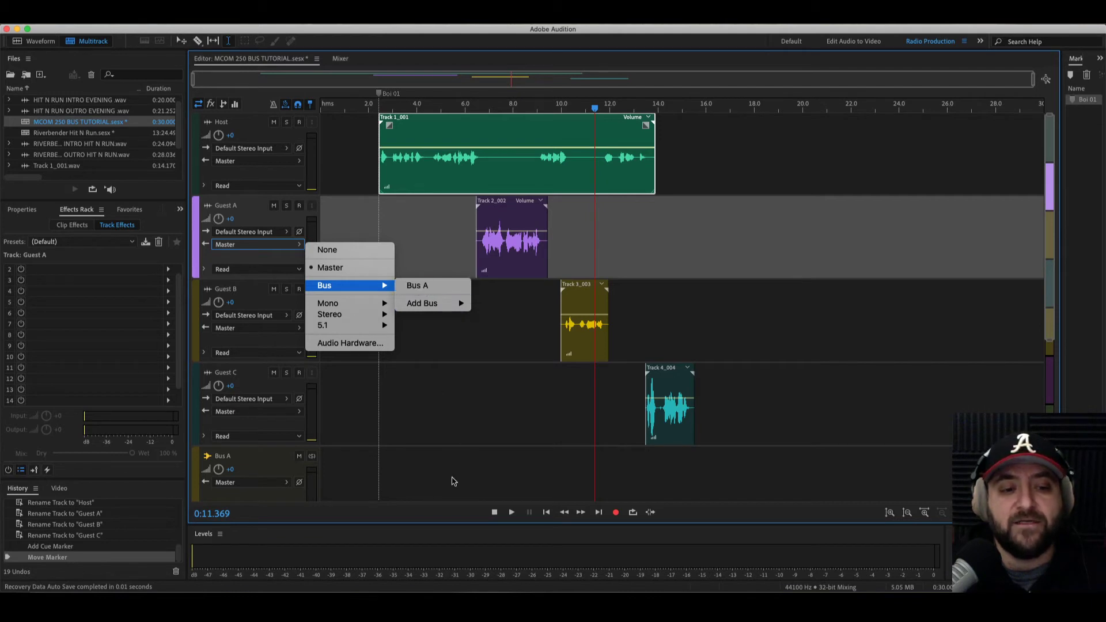
click(428, 463)
Check each guest track in turn and end with Bus A selected
scroll(436, 424, down, 2)
click(427, 417)
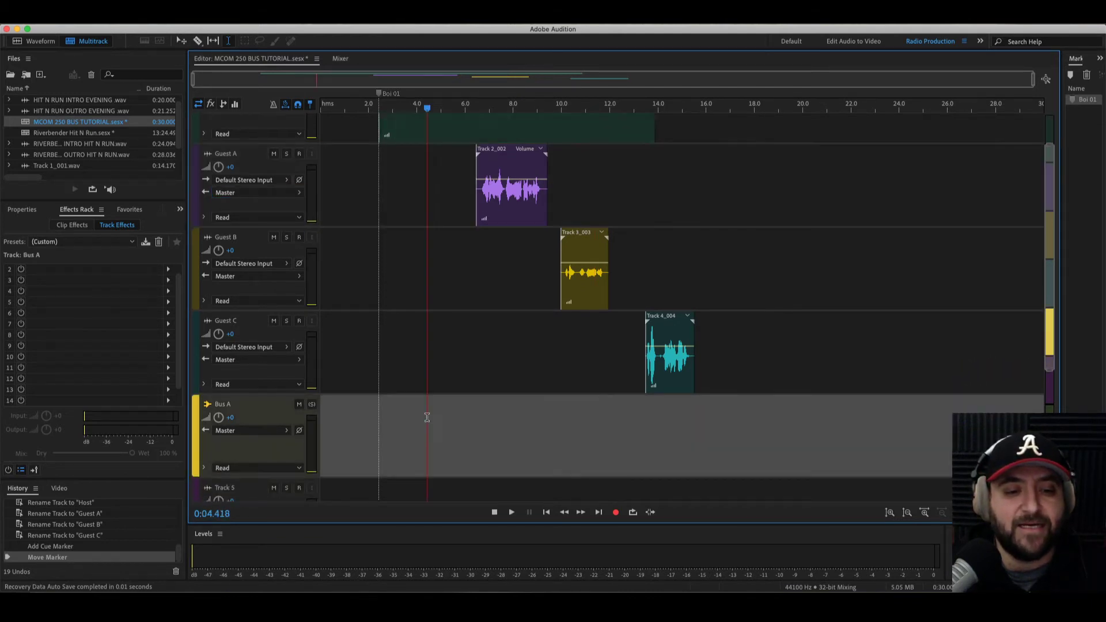
click(453, 185)
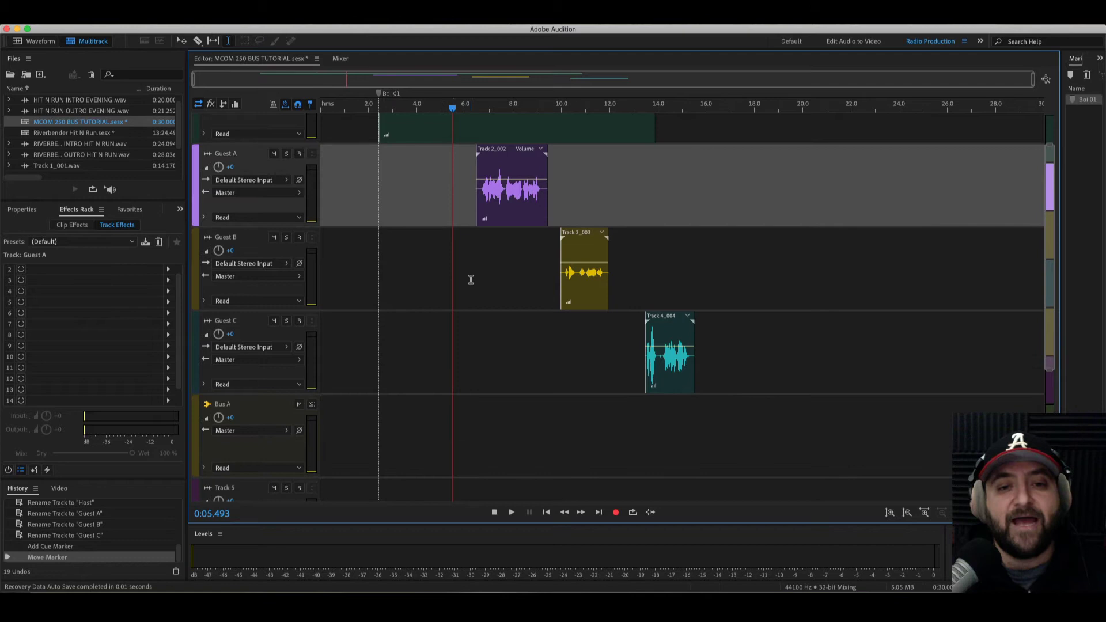
click(472, 280)
click(486, 350)
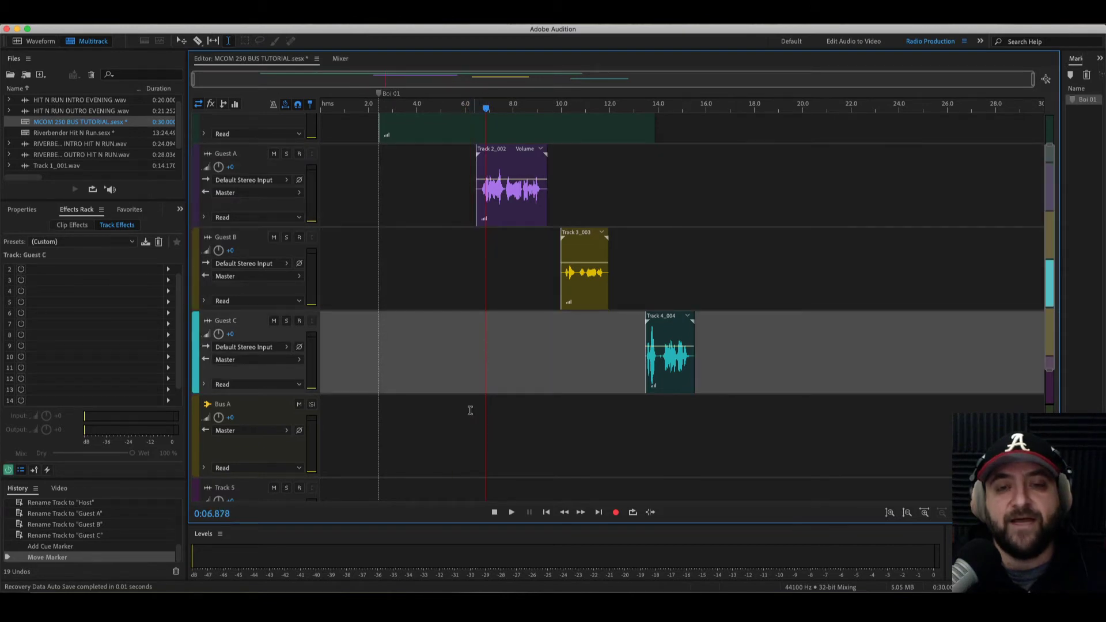
click(435, 422)
Add a Single-band Compressor to Bus A with 14 dB output gain
click(497, 420)
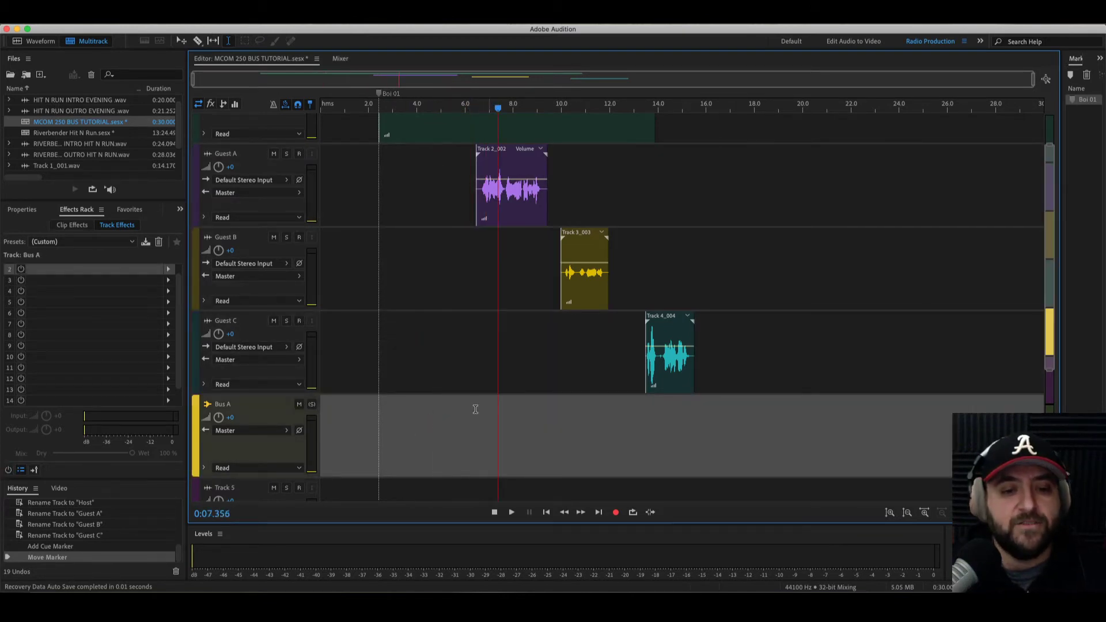
click(409, 437)
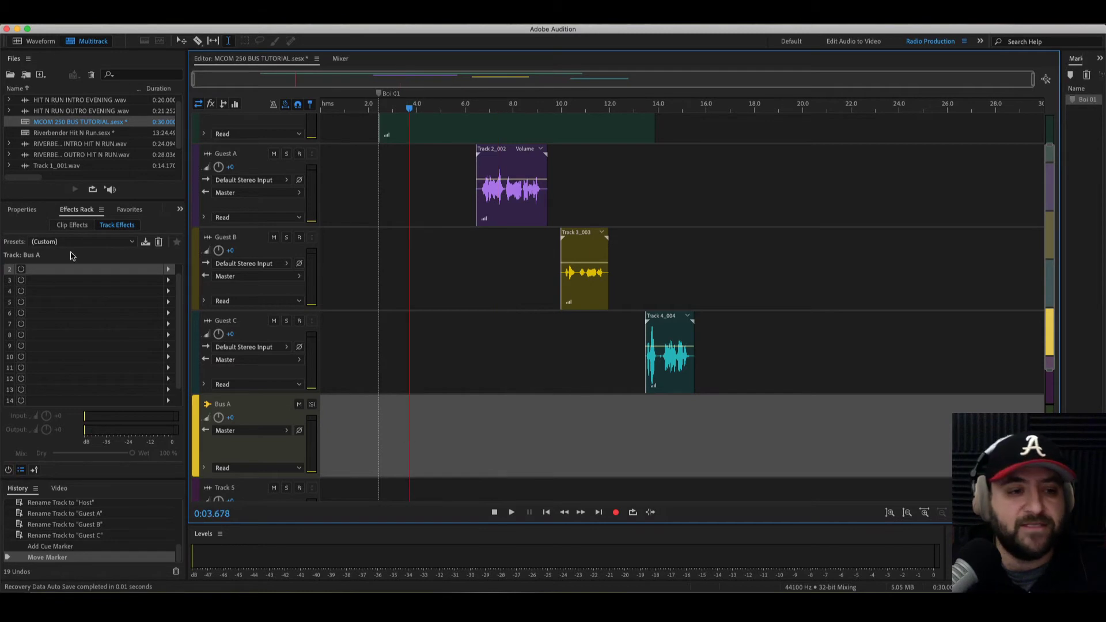
click(169, 269)
mouse_move(219, 311)
click(419, 388)
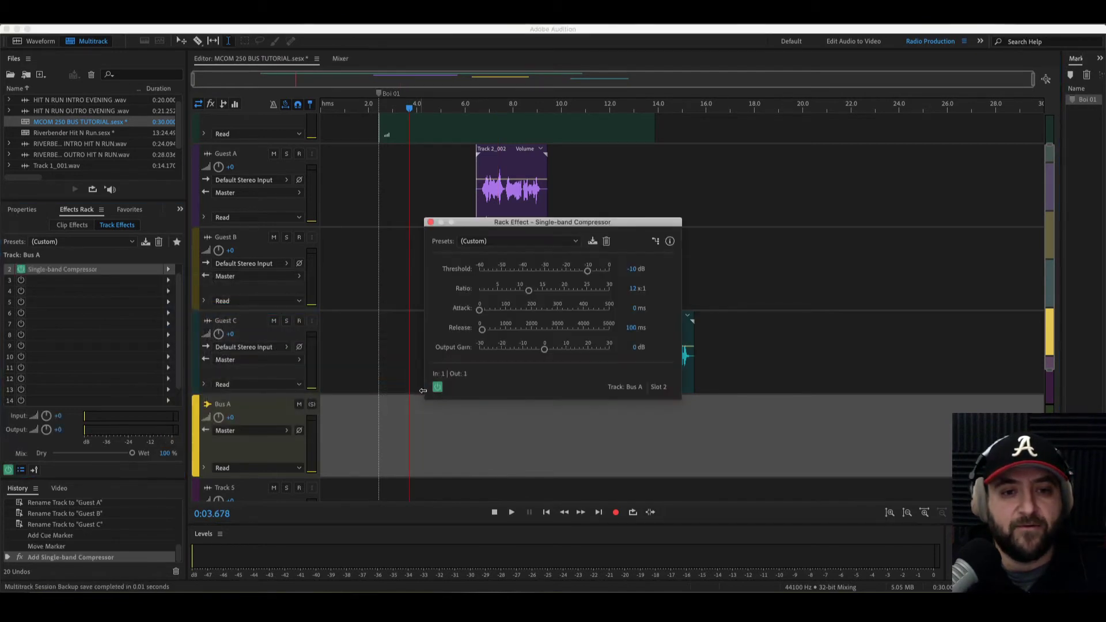
text(14)
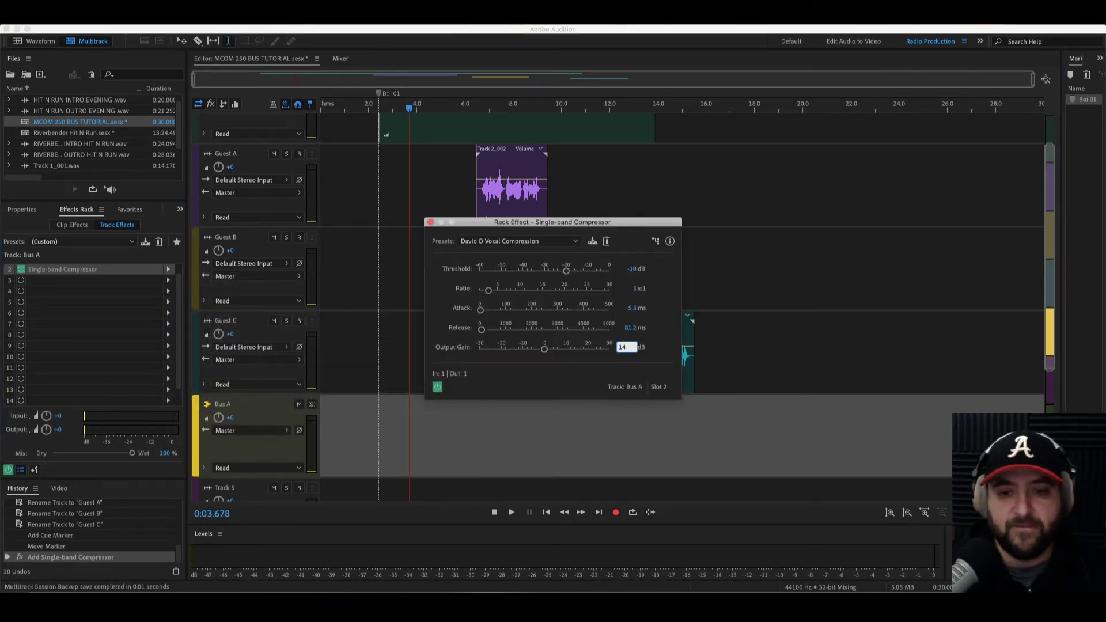
key(Return)
Add a Hard Limiter after the compressor on Bus A
click(387, 357)
click(168, 280)
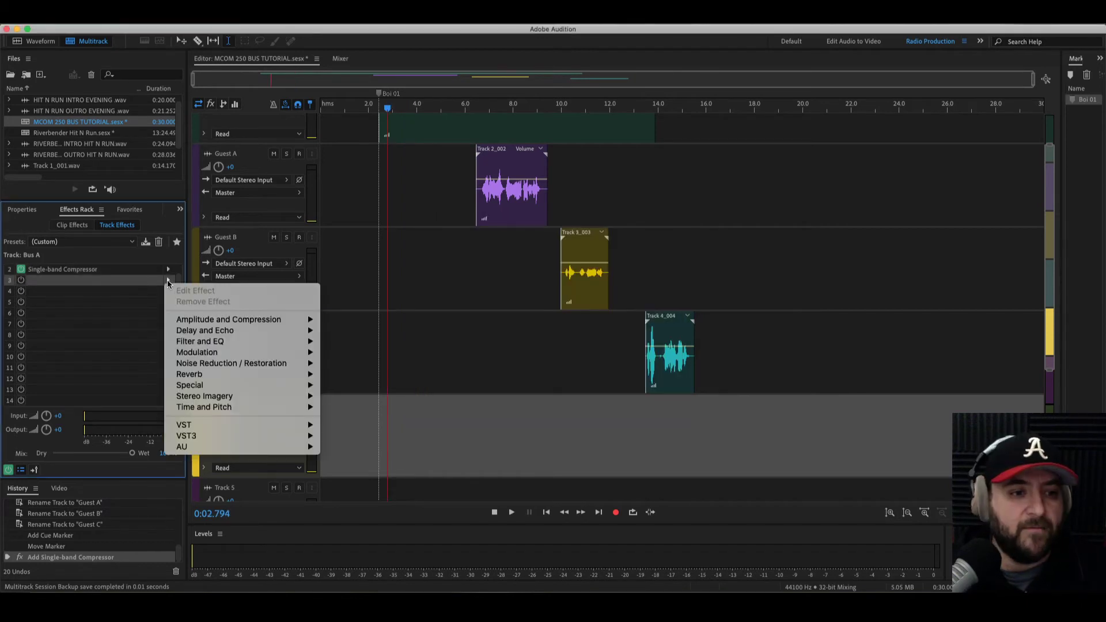
mouse_move(193, 321)
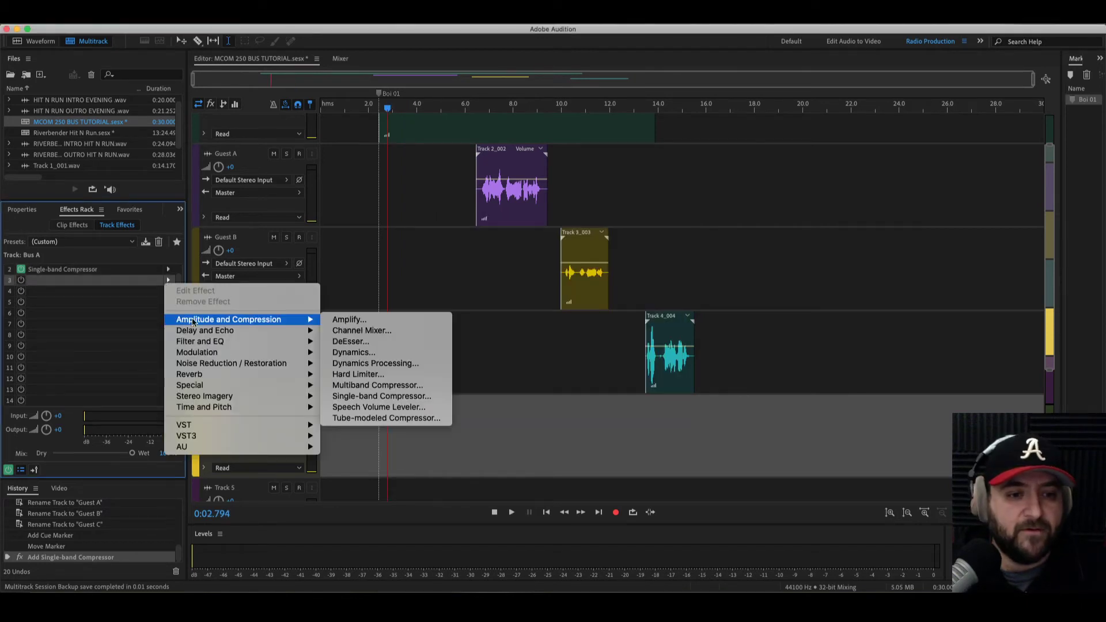
click(348, 374)
Play the session from near the start to hear Bus A's effects
click(380, 426)
scroll(421, 418, up, 2)
key(space)
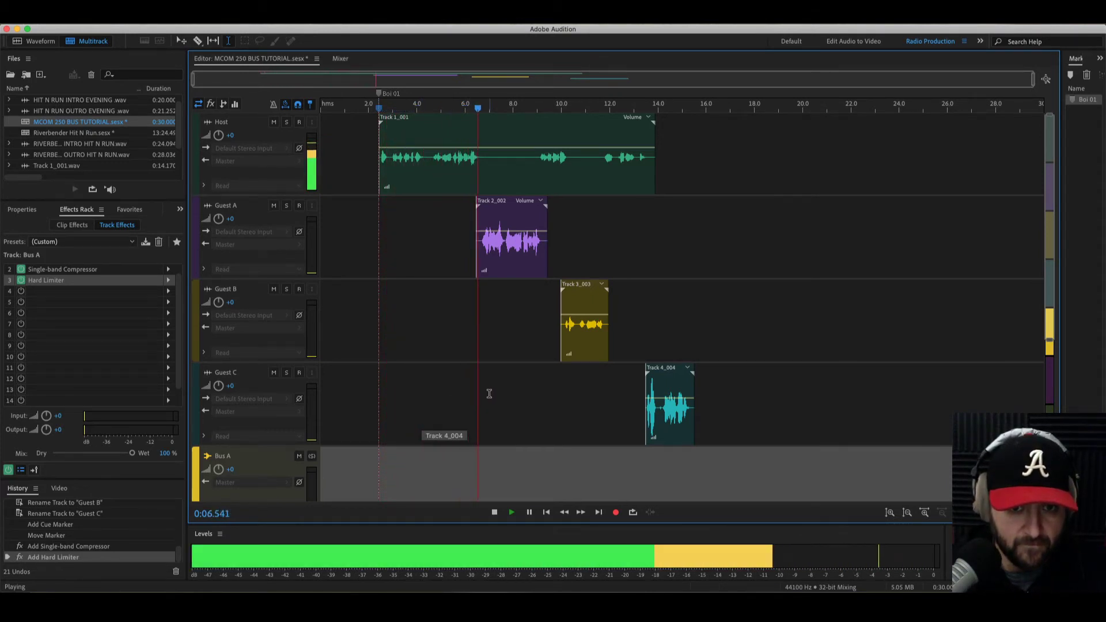
Stop playback and show Guest A's output destinations, still set to Master
key(space)
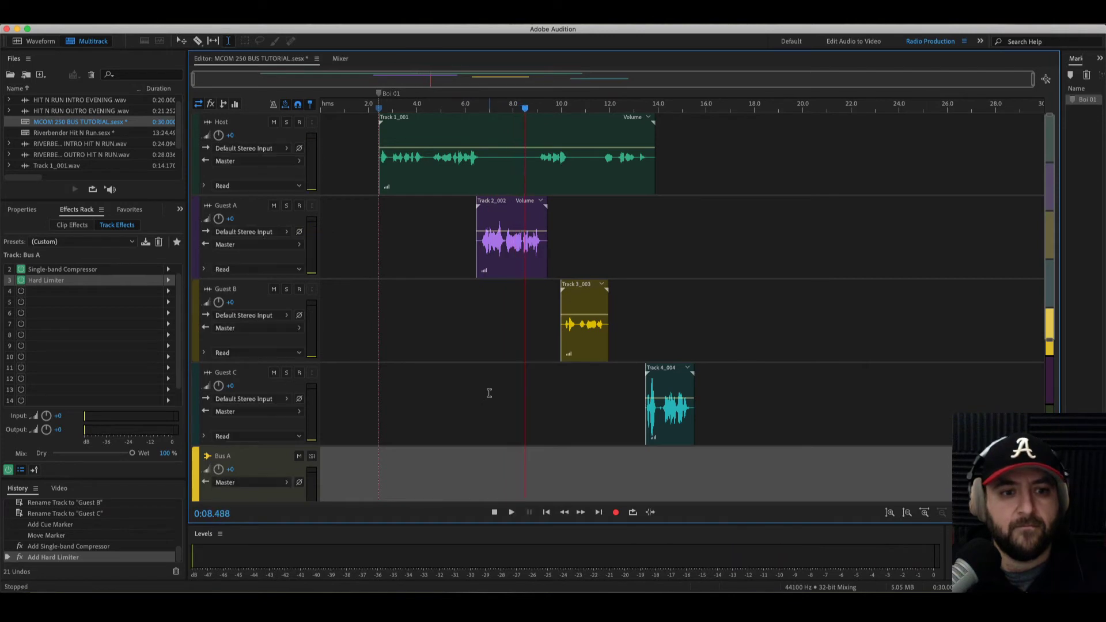
click(459, 258)
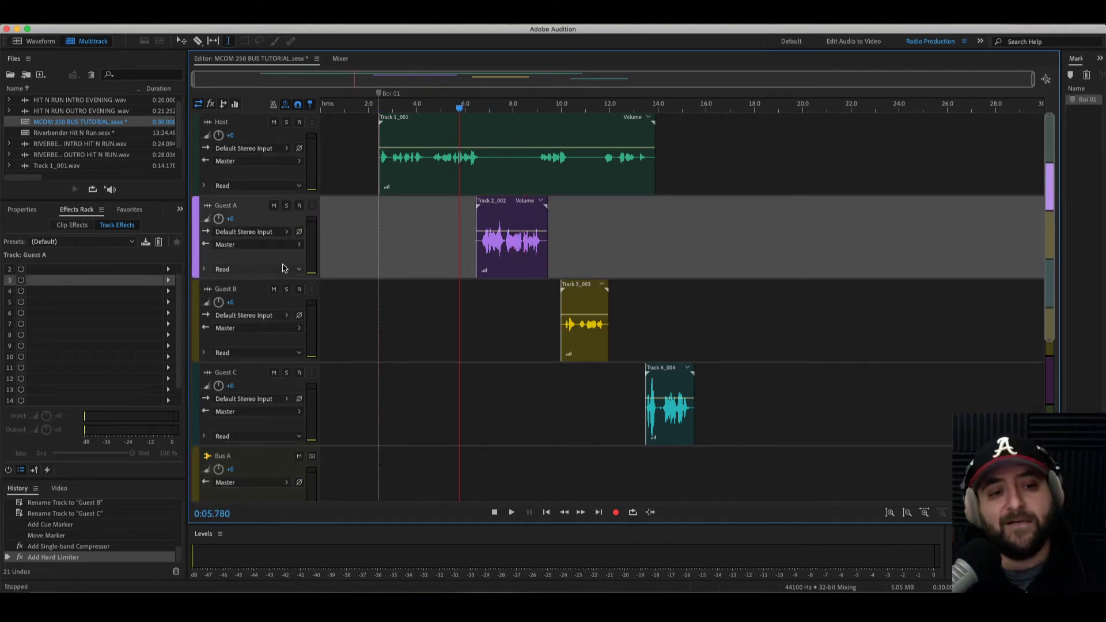
click(301, 245)
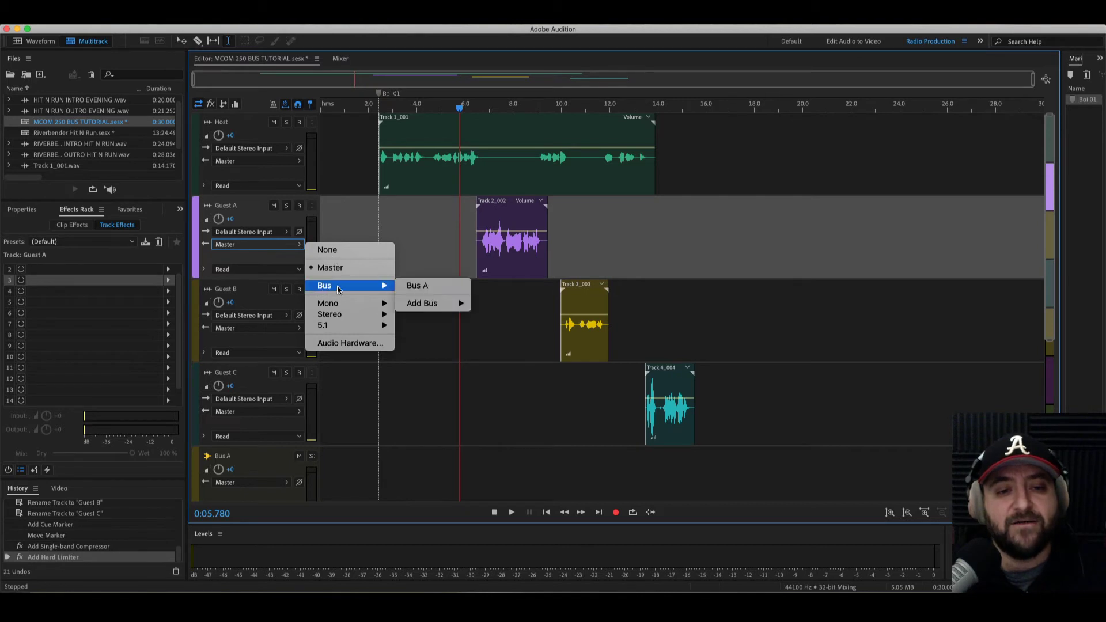
Route the Guest A, Guest B and Guest C outputs to Bus A
click(424, 286)
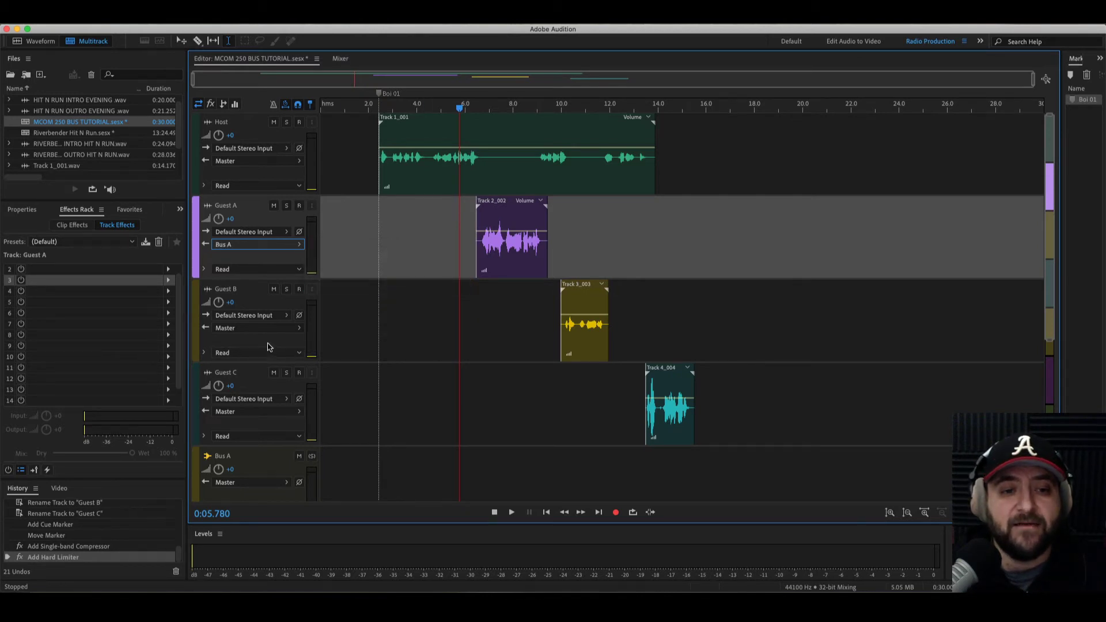
click(301, 329)
mouse_move(345, 369)
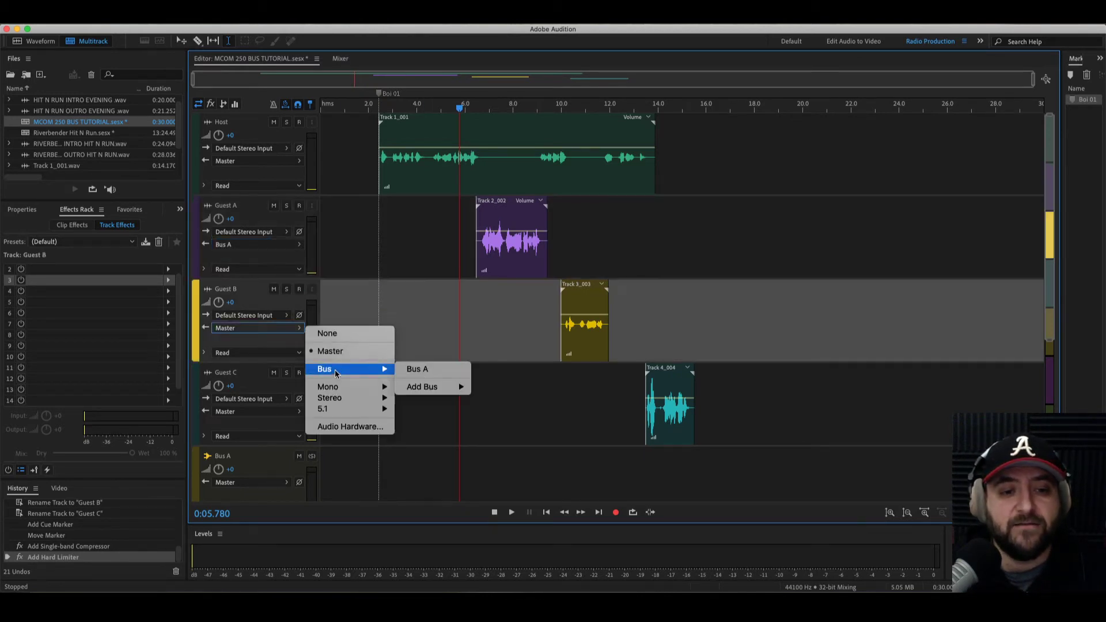
click(415, 368)
click(300, 412)
mouse_move(344, 455)
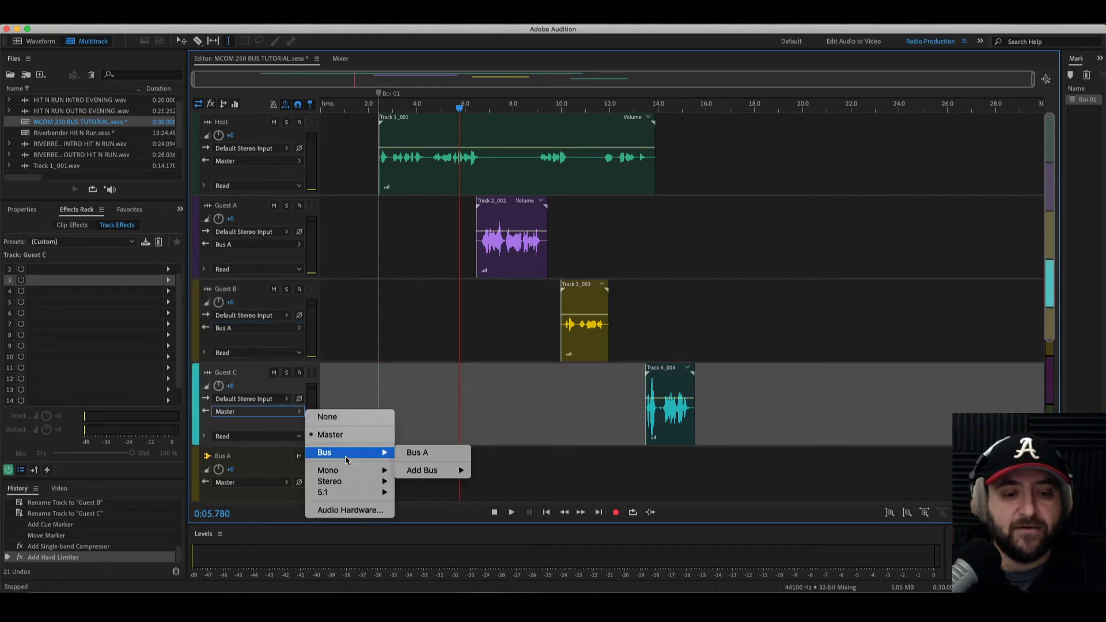
click(427, 454)
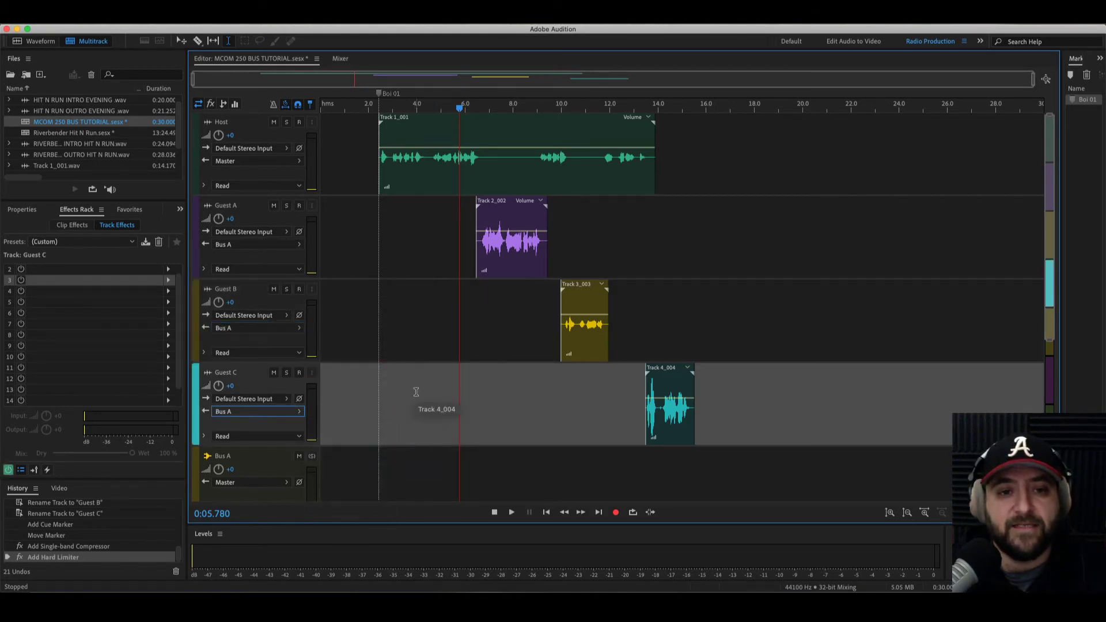
key(super+Left)
Play the routed session through, stop, and show Bus A's compressor and limiter chain
key(space)
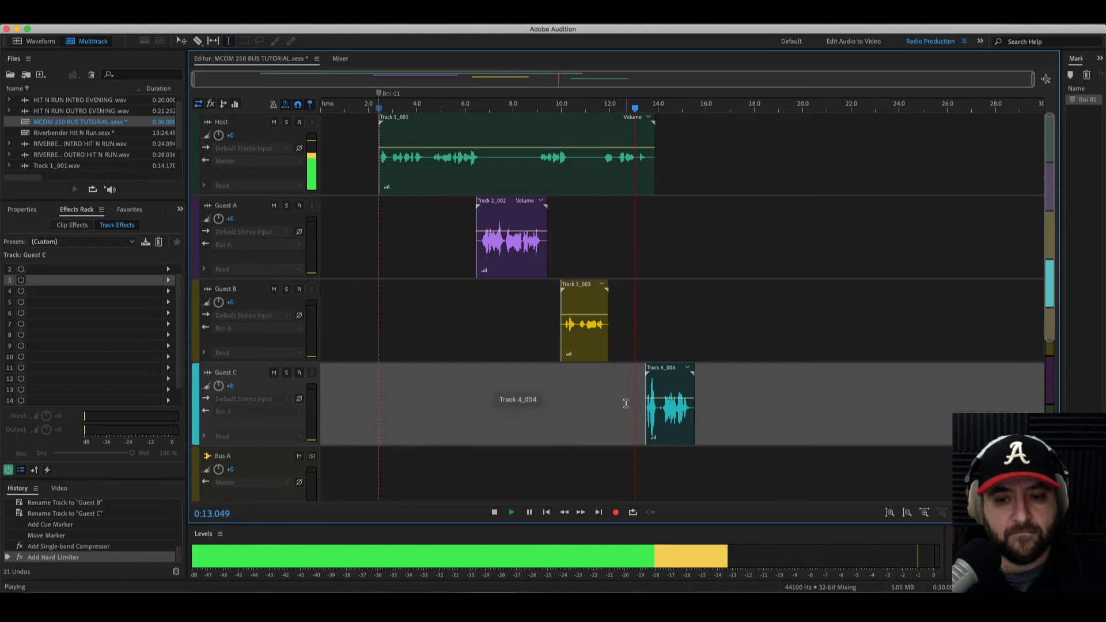
key(space)
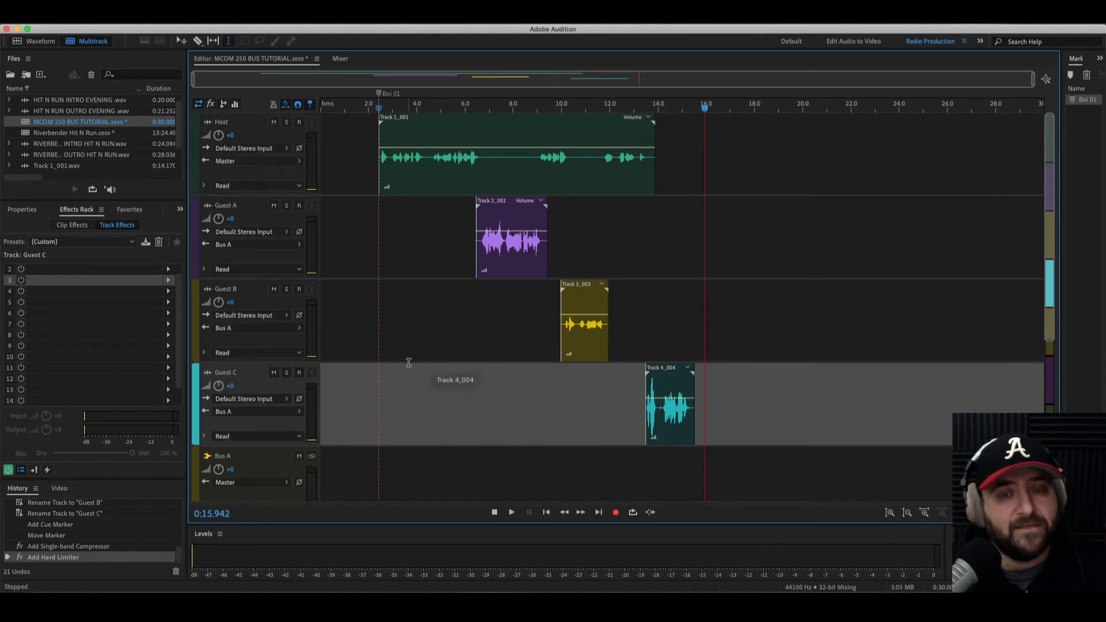
click(417, 475)
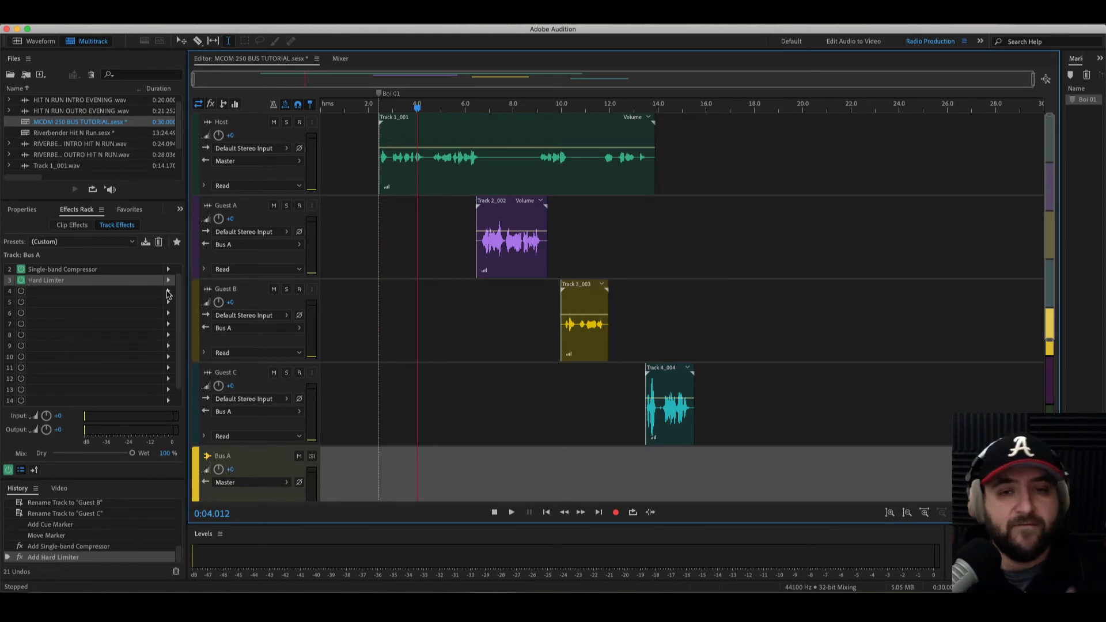
Add a Dynamics effect to Bus A on its (Default) preset with AutoGate enabled
mouse_move(231, 332)
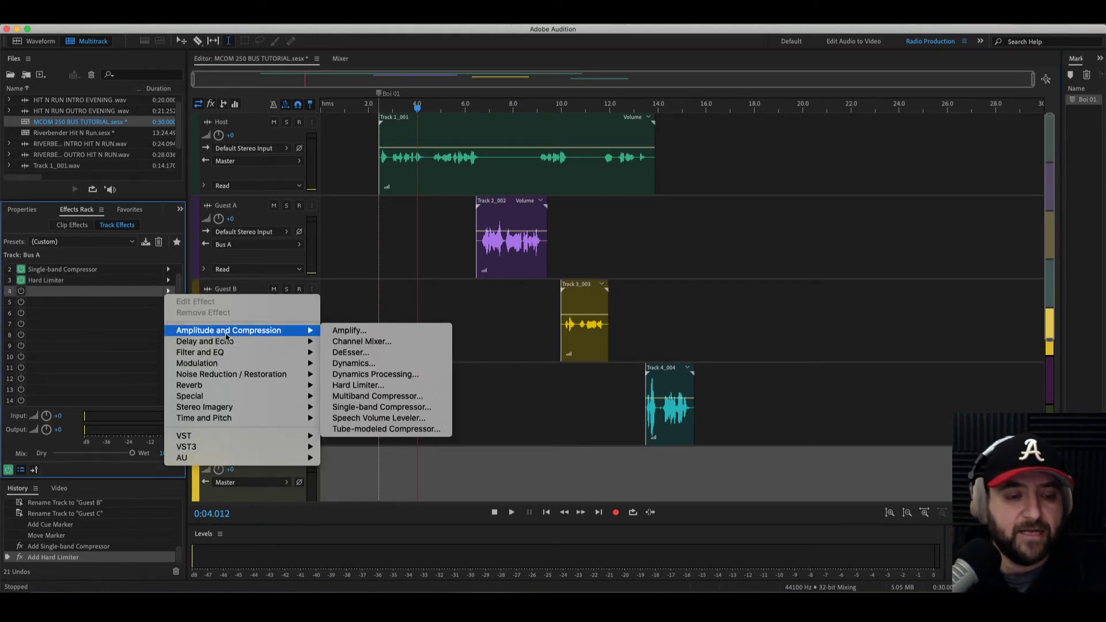
click(356, 363)
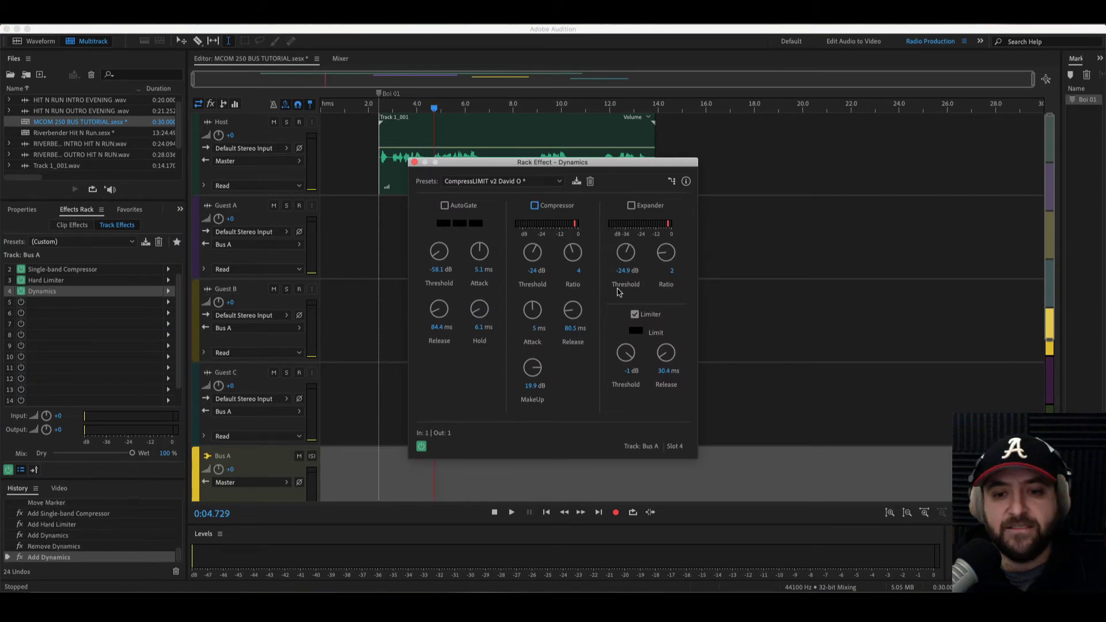
click(559, 182)
click(459, 192)
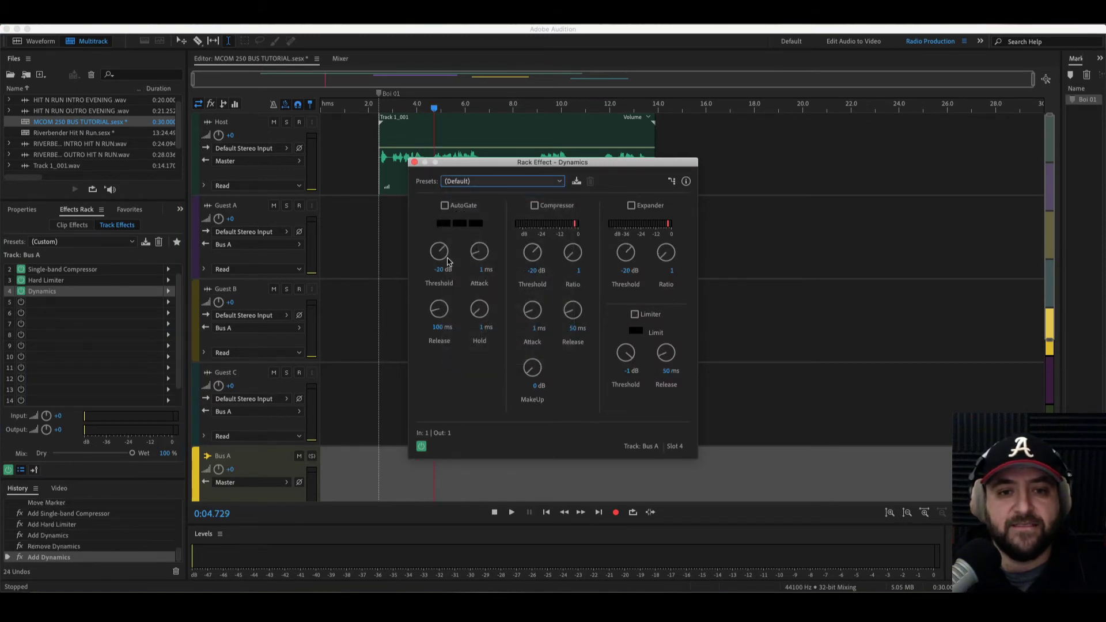
click(445, 205)
Set the gate to -30 dB threshold, 5 ms attack and 300 ms release
click(439, 270)
text(0)
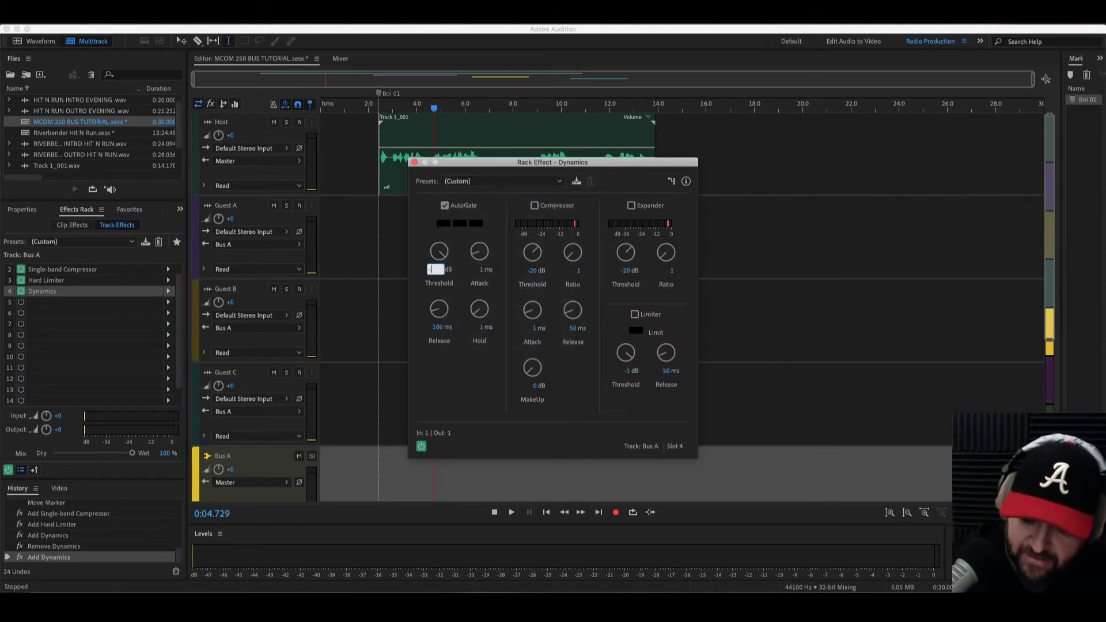
key(Return)
click(485, 269)
text(5)
key(Return)
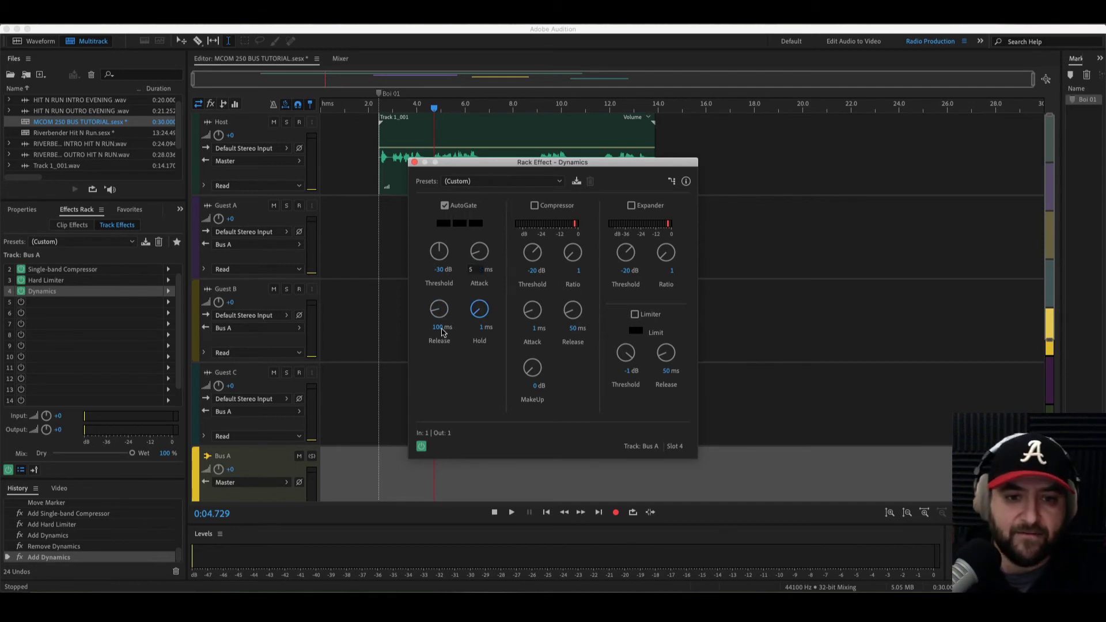
click(439, 326)
text(300)
key(Return)
Insert a Parametric Equalizer after Dynamics on Bus A and return the playhead near the start
click(168, 300)
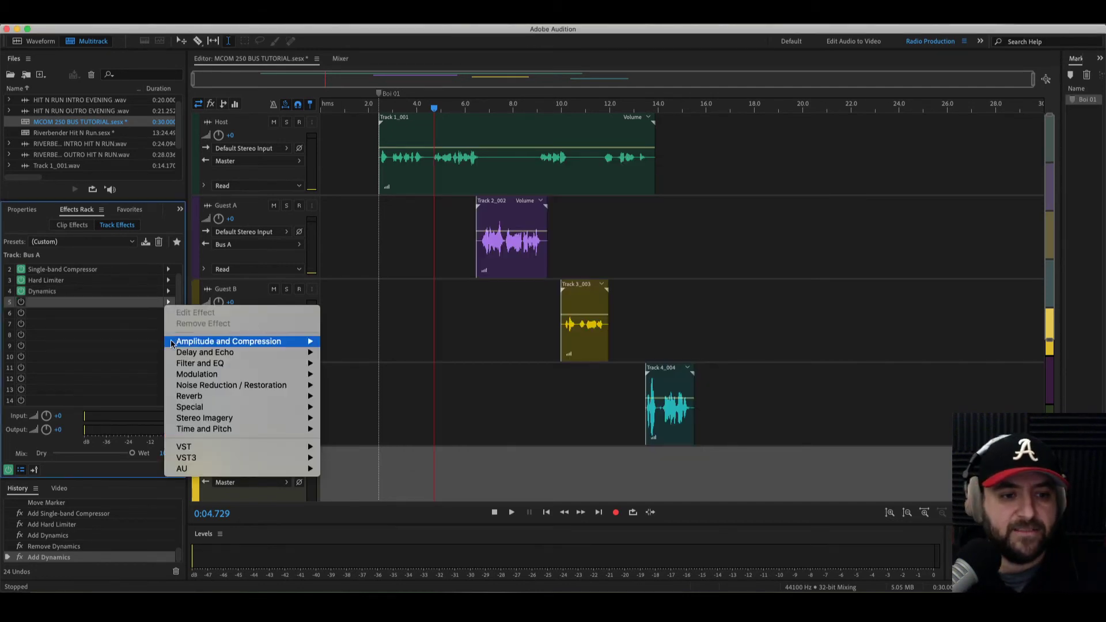
mouse_move(197, 345)
mouse_move(226, 363)
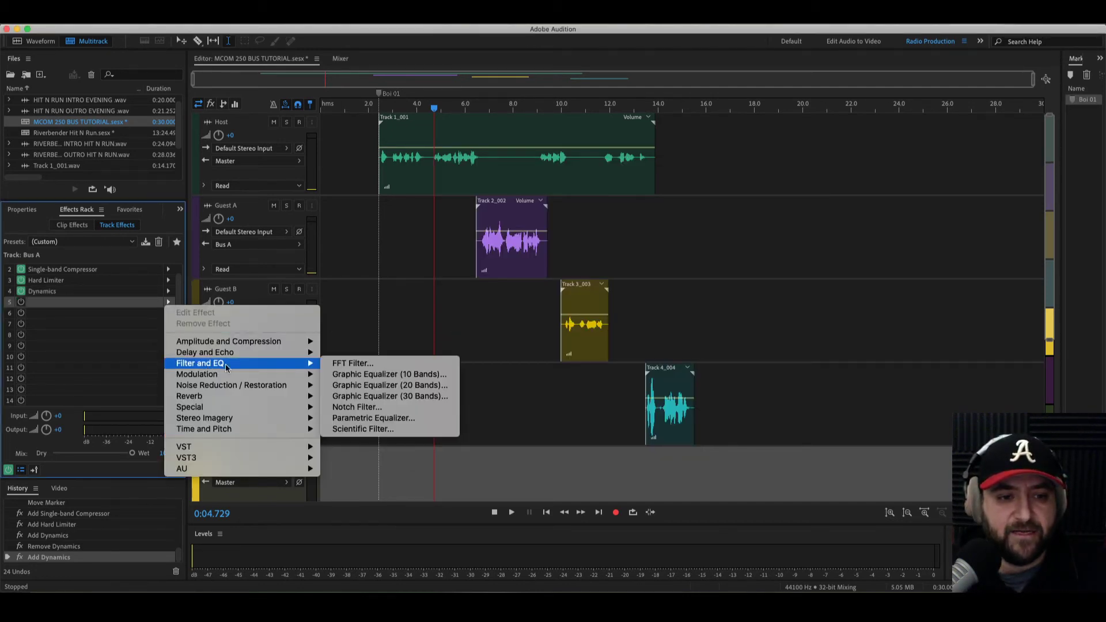
click(367, 418)
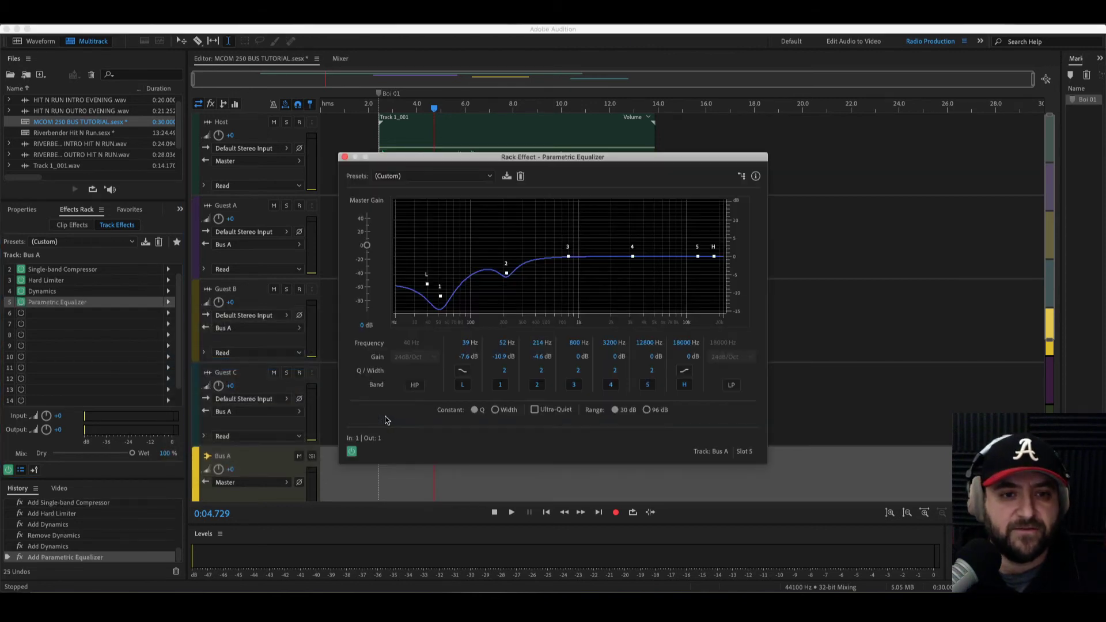
click(452, 175)
key(Escape)
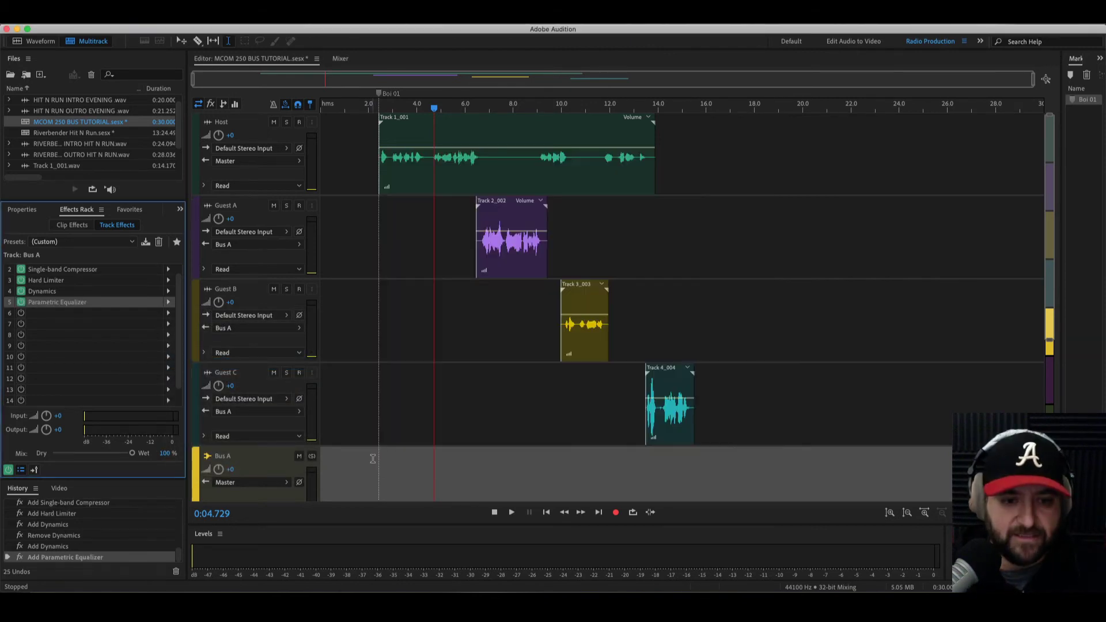
click(379, 461)
key(space)
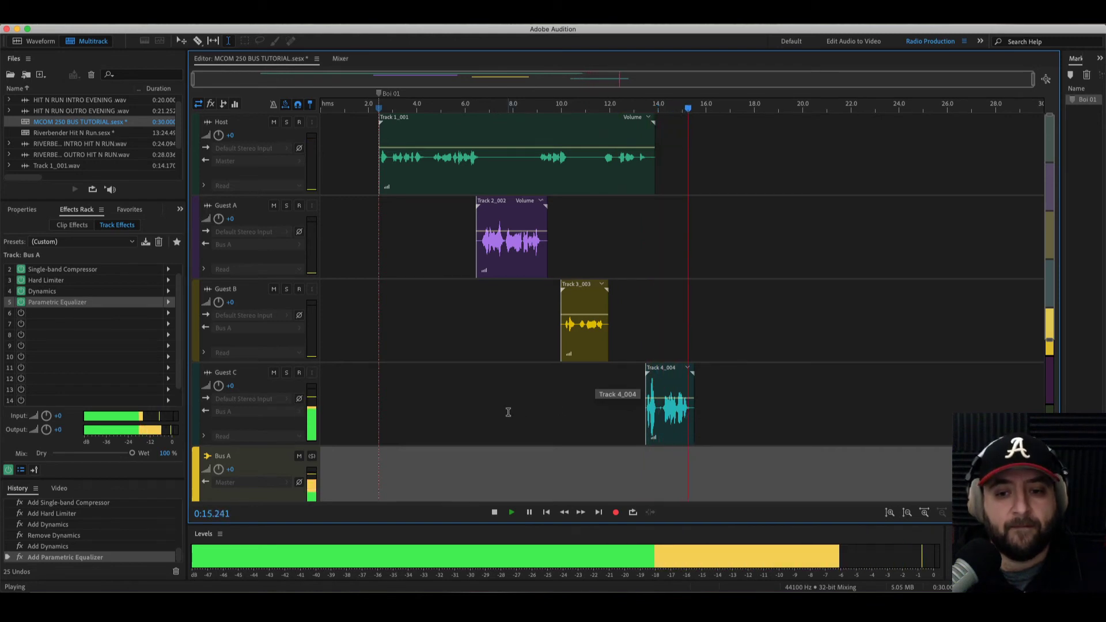
key(space)
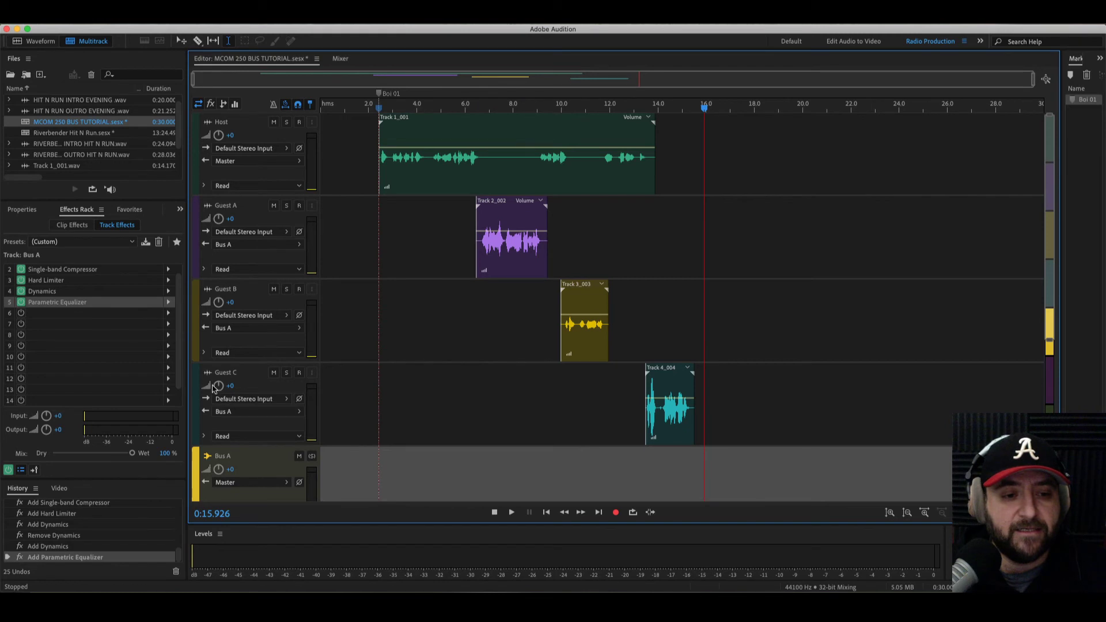
Set Guest C's volume to -4.8 dB and Guest B's to +2.7 dB
drag(220, 389, 217, 387)
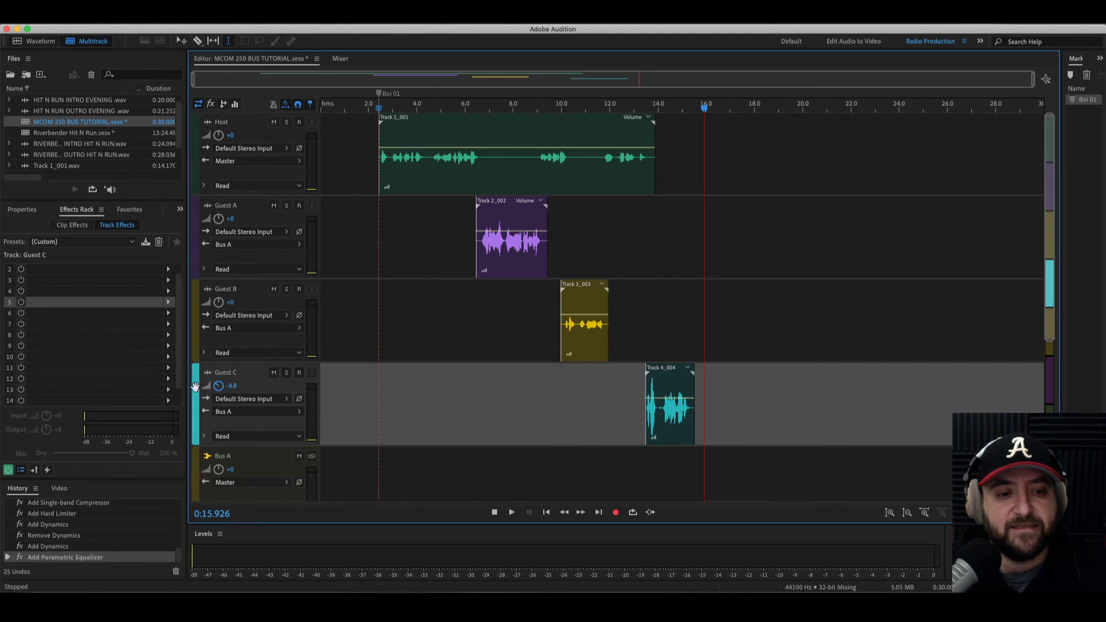
click(219, 302)
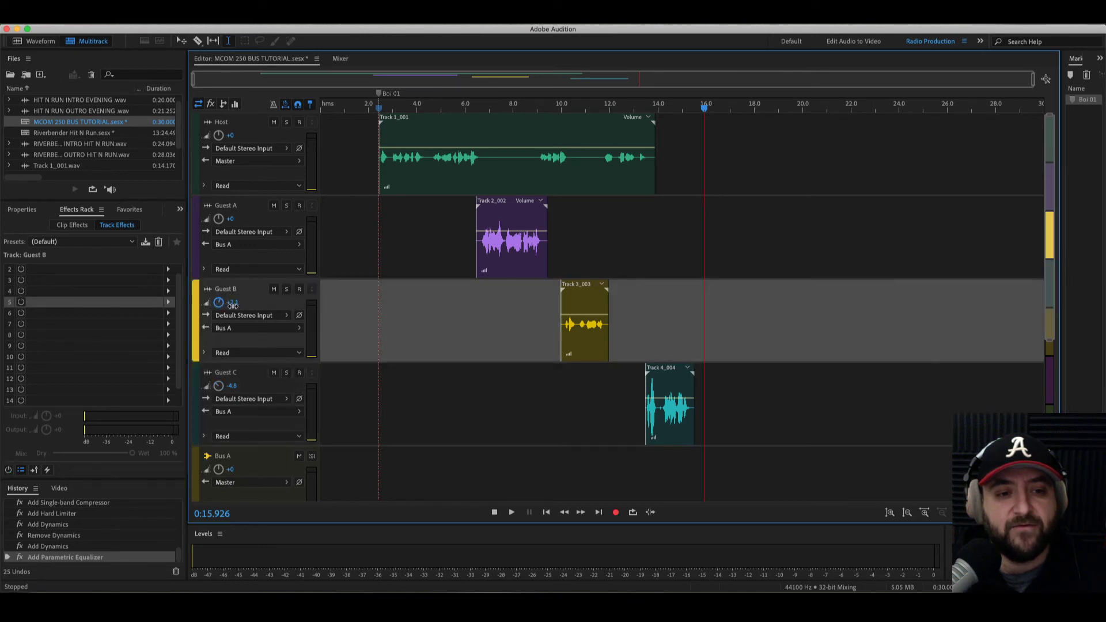
click(534, 410)
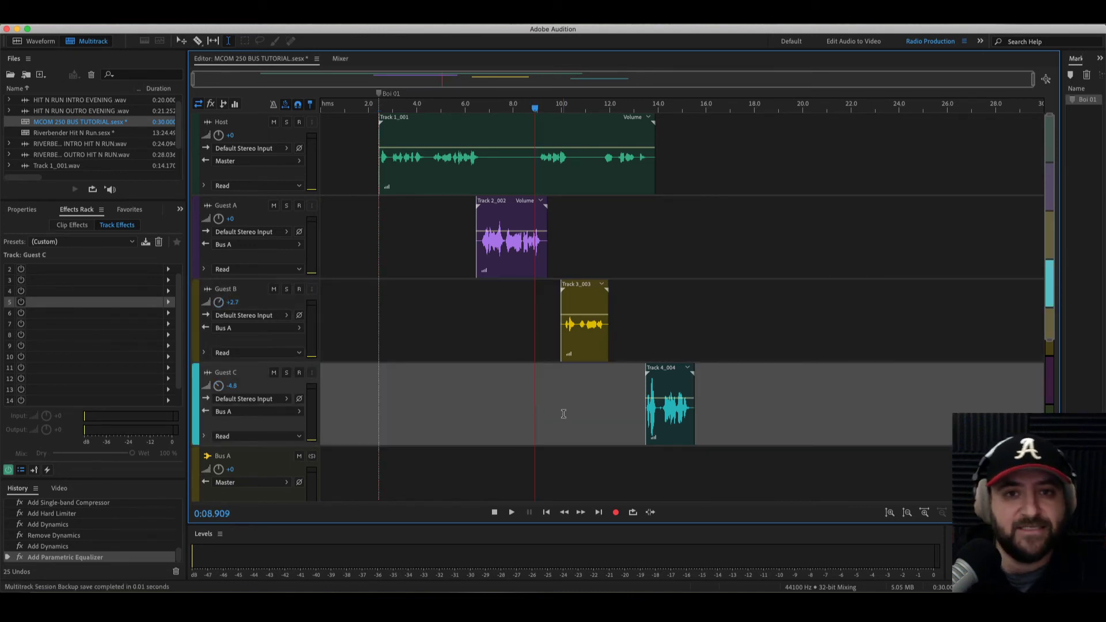
key(space)
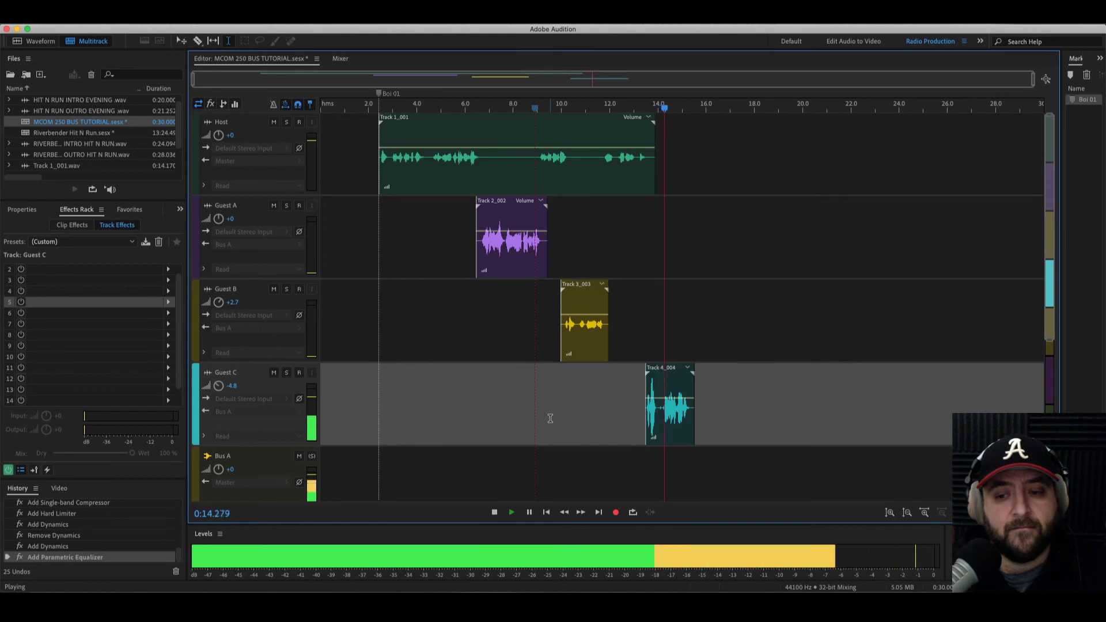
key(space)
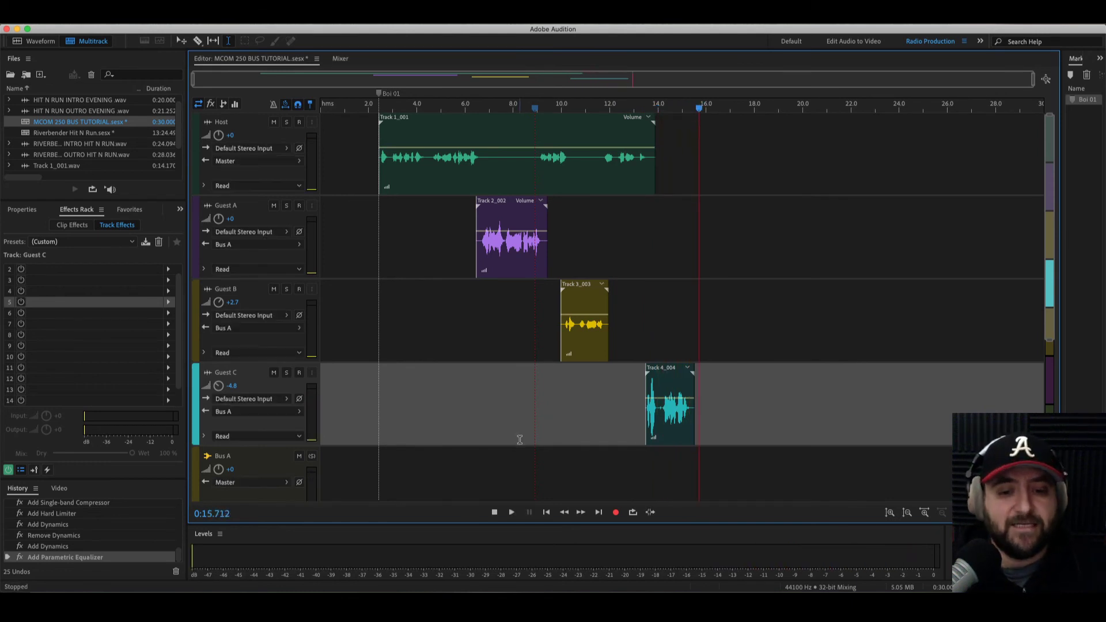
Select Bus A and mark a time range from 2.4 s to 15.7 s
click(496, 471)
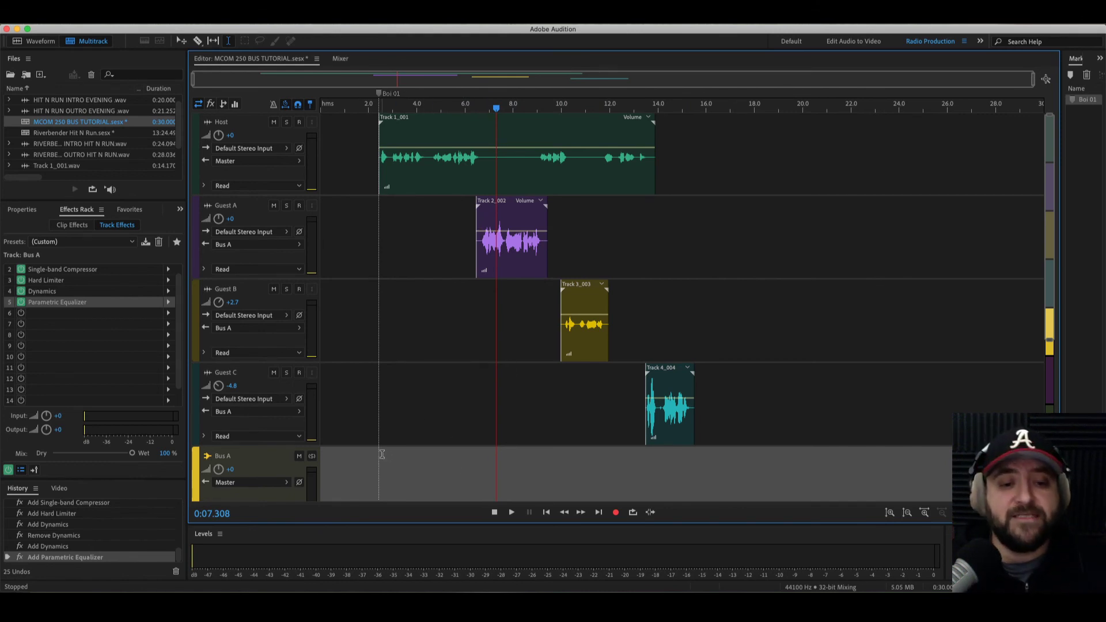
drag(379, 465, 688, 476)
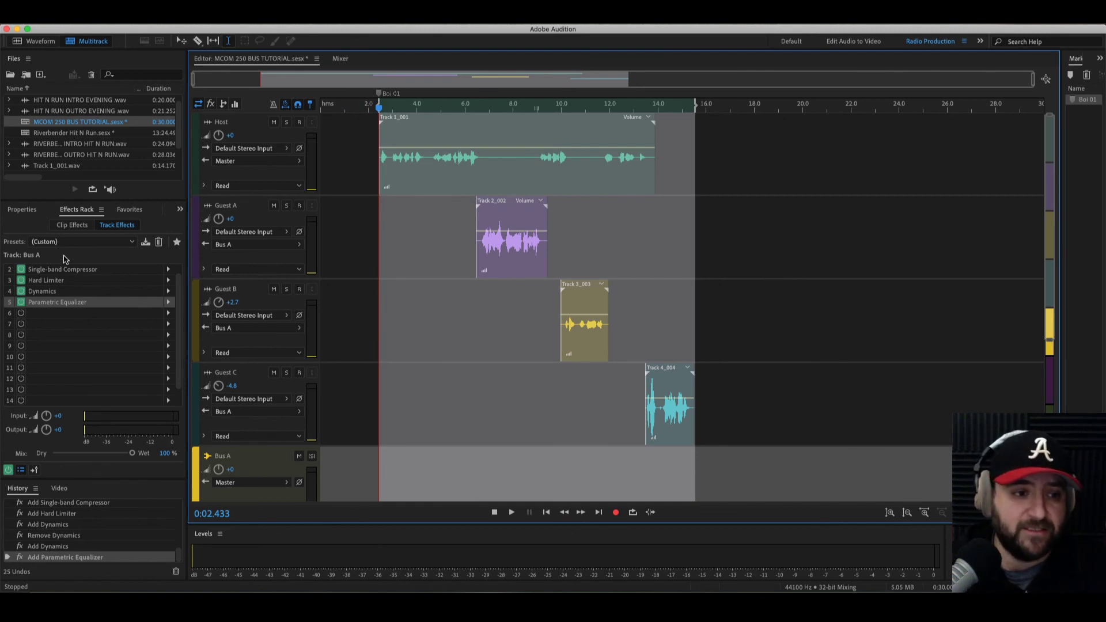
click(370, 238)
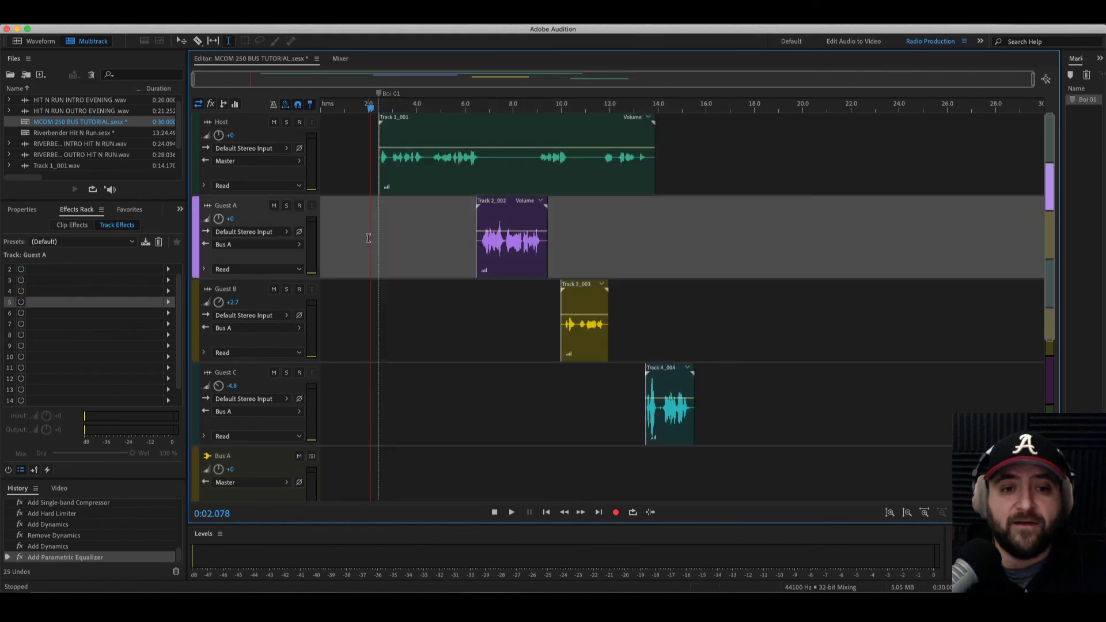
click(445, 336)
click(444, 415)
click(379, 327)
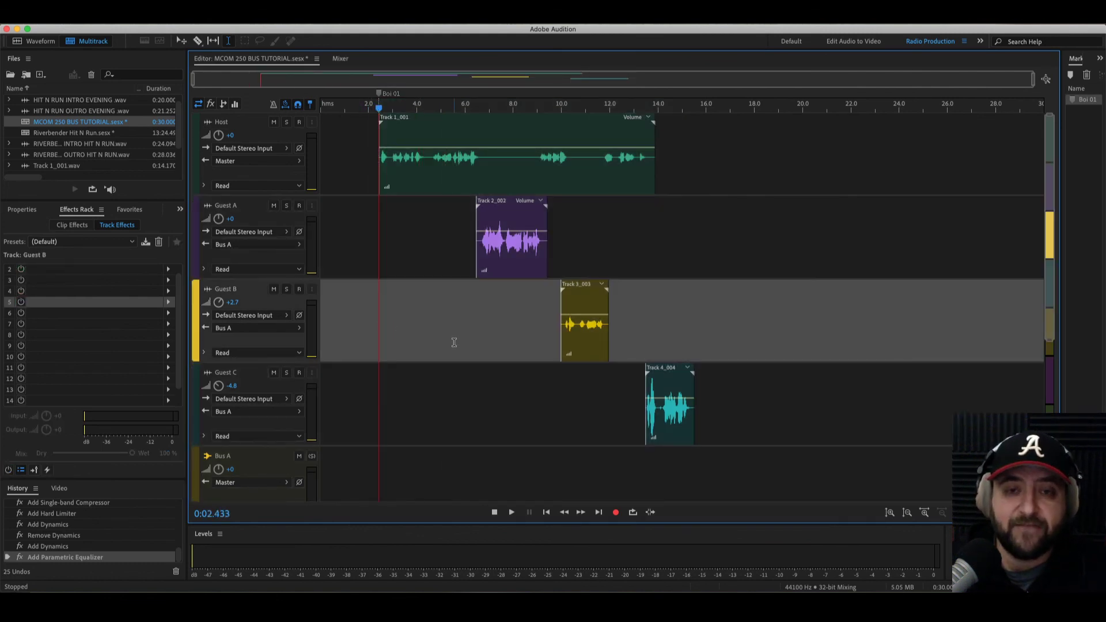